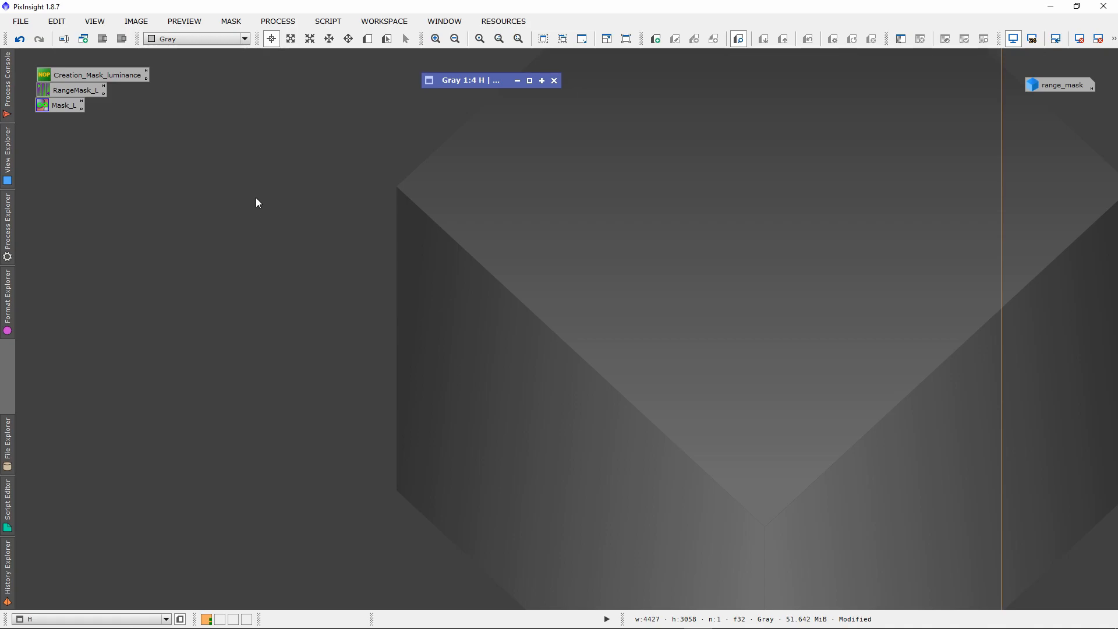
Restore the H image window and enlarge it so the whole frame fits at 1:5 zoom.
double_click(483, 84)
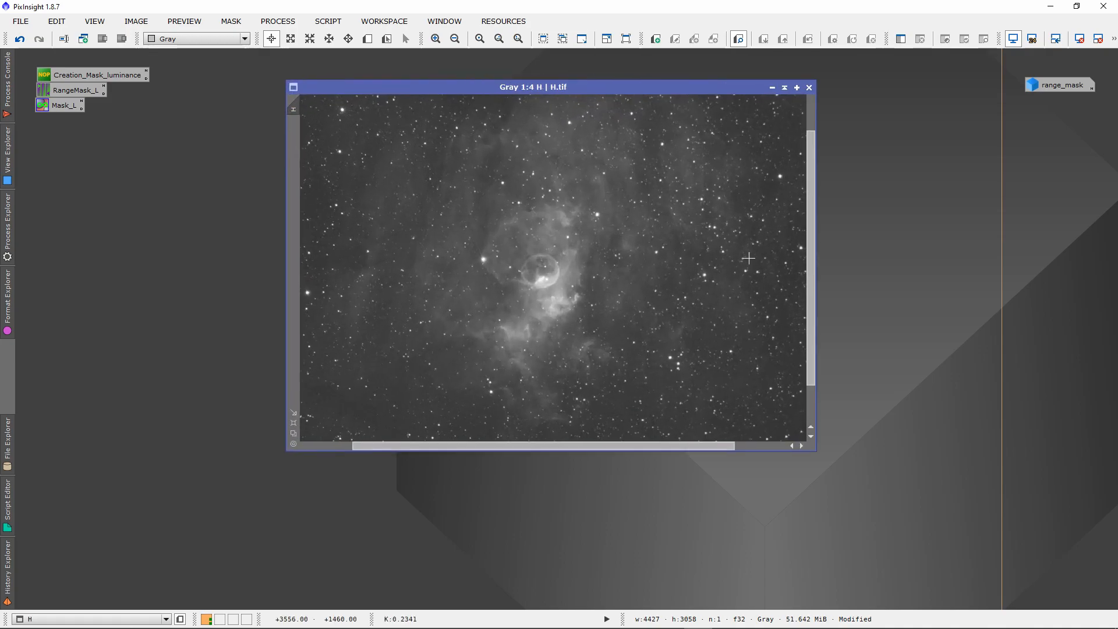
left_click_drag(456, 88, 431, 83)
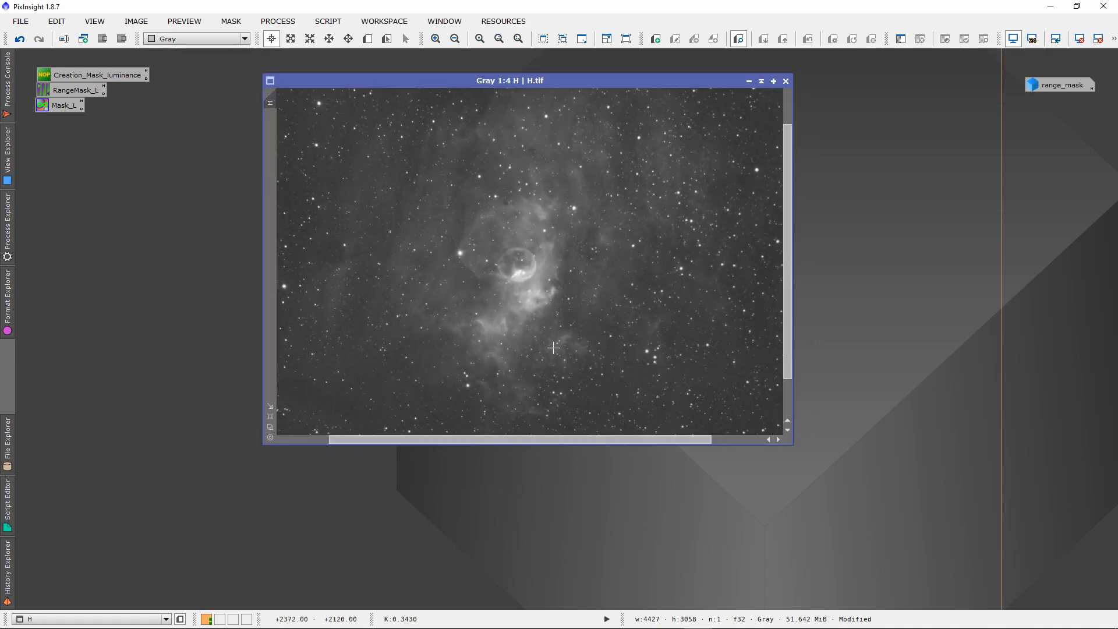
left_click_drag(792, 443, 883, 522)
scroll(585, 382, "down", 1)
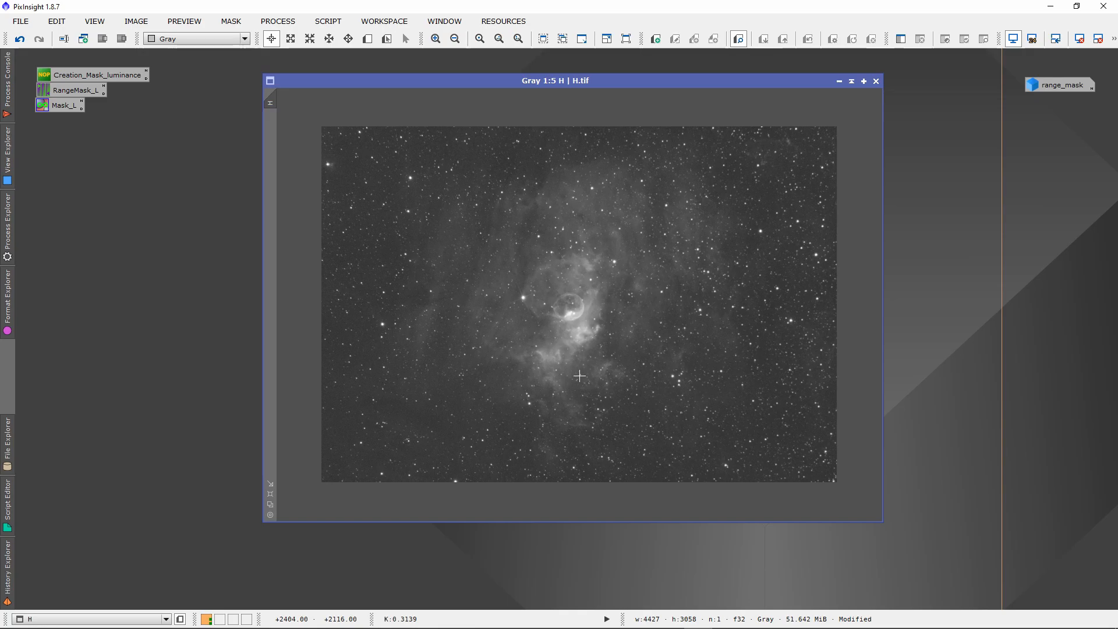
left_click_drag(491, 79, 394, 65)
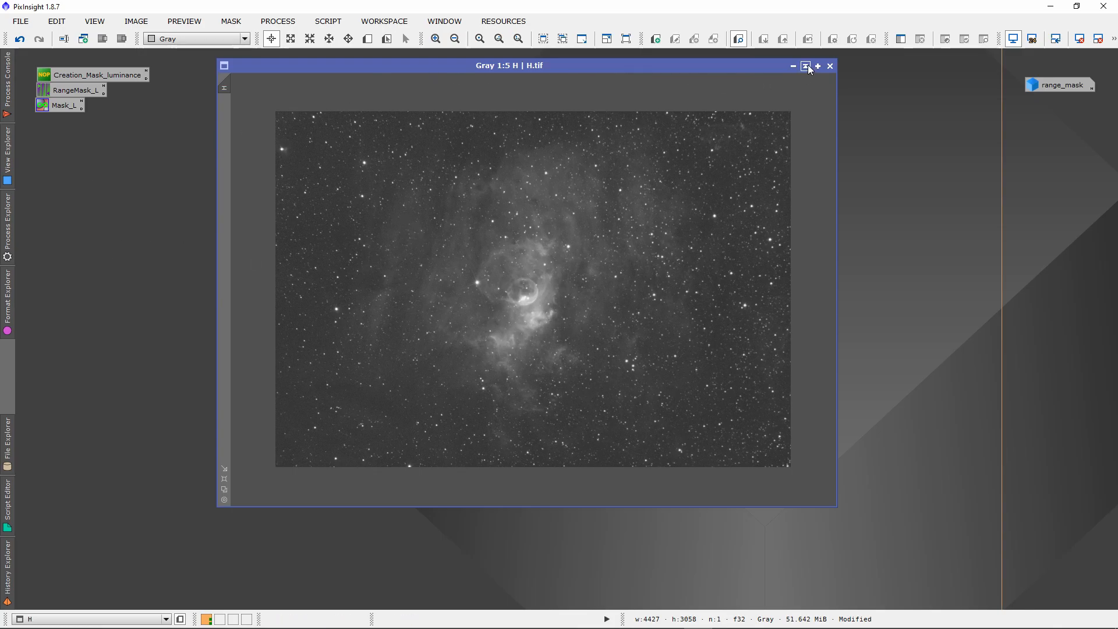
Open the saved RangeMask_L RangeSelection process and start its real-time preview on the H image.
double_click(75, 90)
left_click_drag(718, 290, 518, 189)
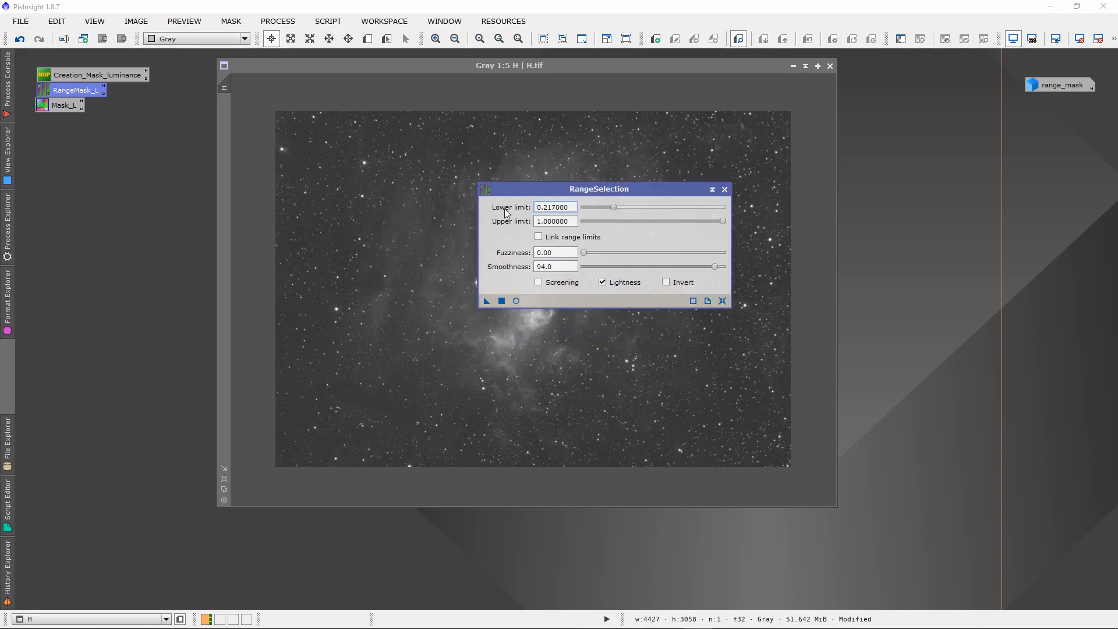
left_click(515, 301)
left_click_drag(507, 190, 641, 187)
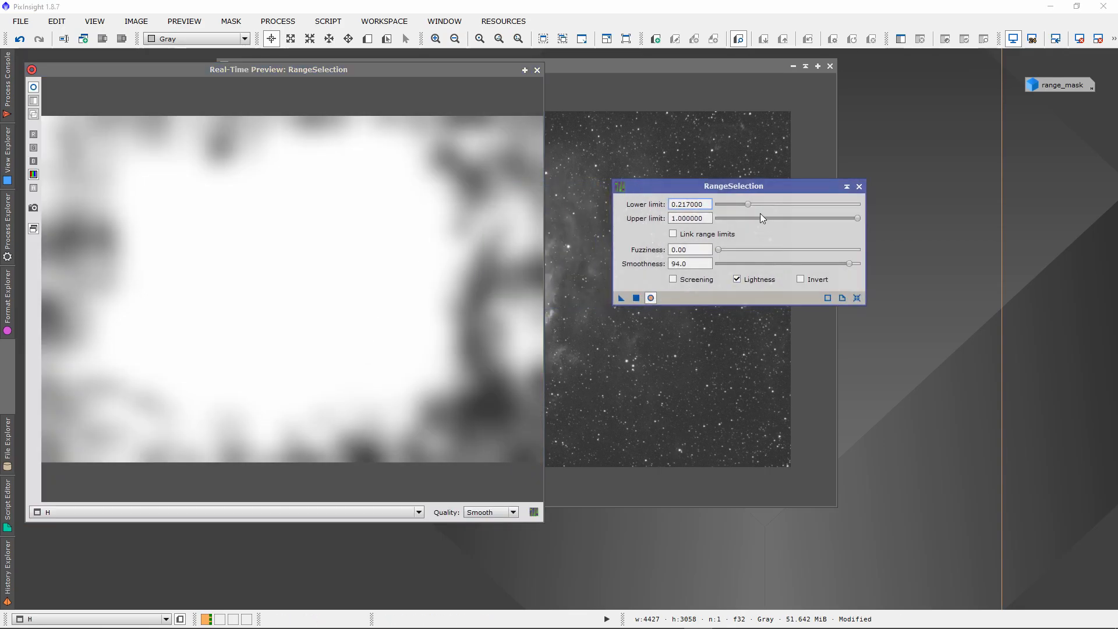
Set the RangeSelection lower limit to 0.26 and apply the process to the H image to generate a range mask.
left_click_drag(749, 203, 755, 204)
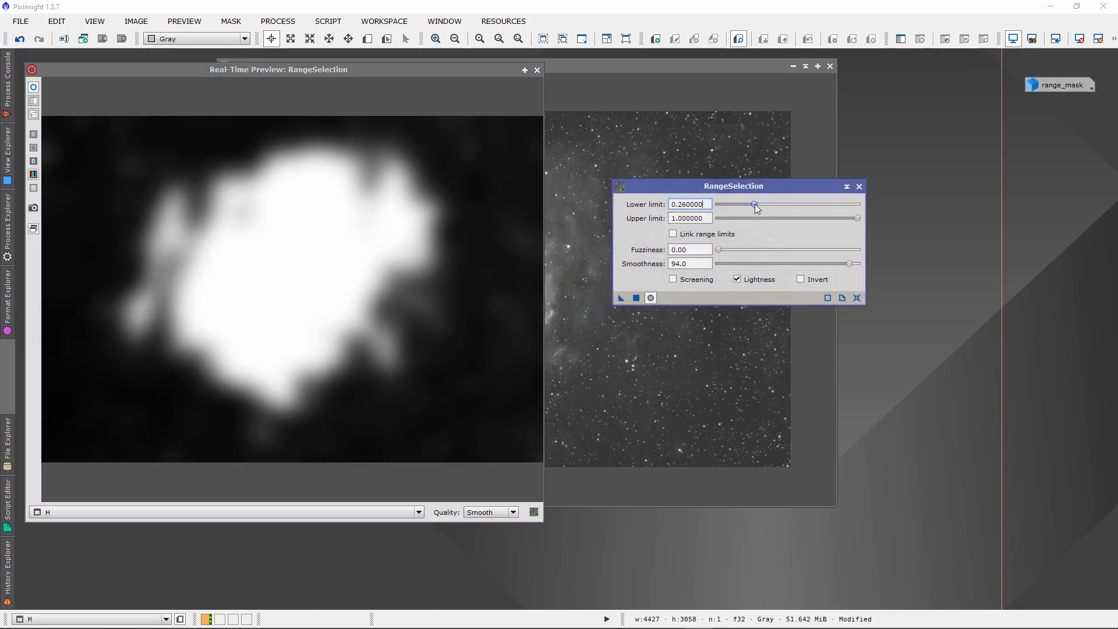
left_click_drag(659, 188, 717, 200)
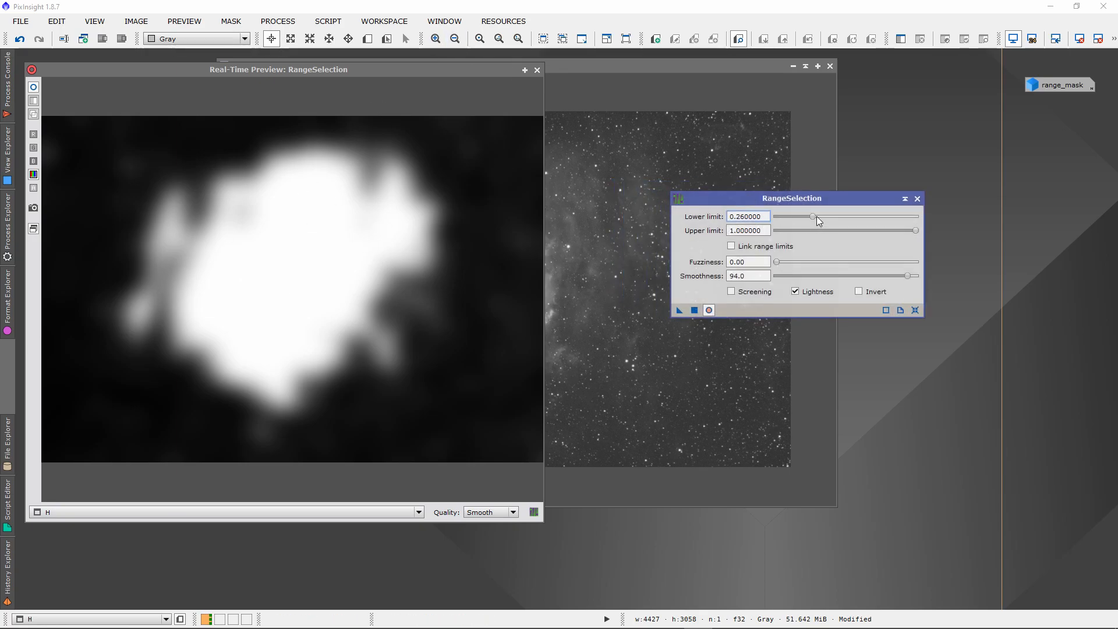
left_click_drag(816, 217, 729, 216)
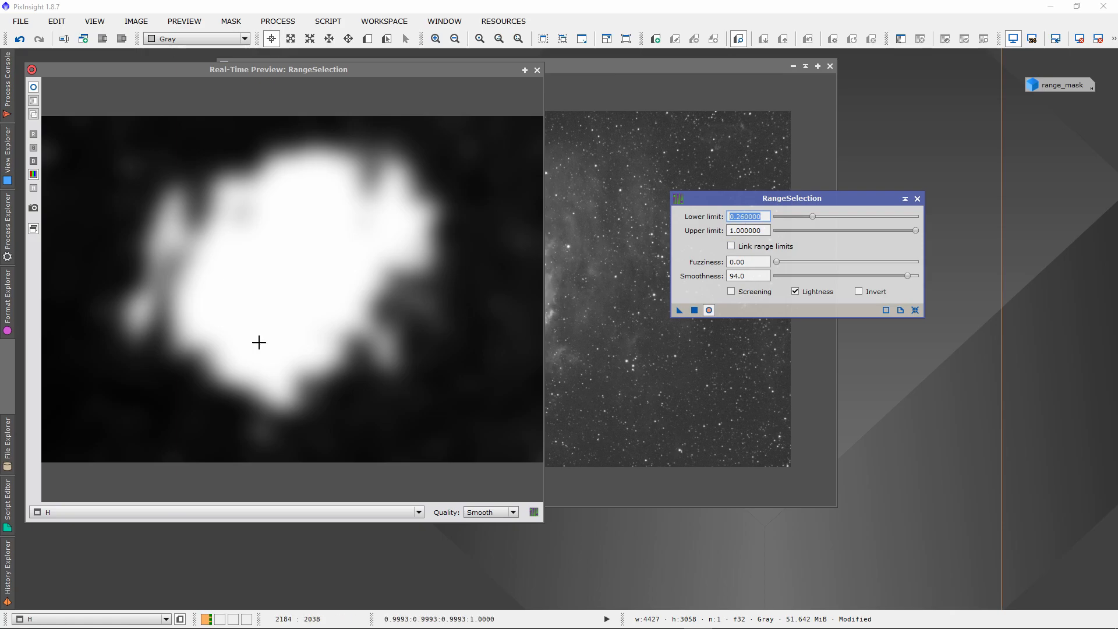
left_click_drag(323, 69, 478, 78)
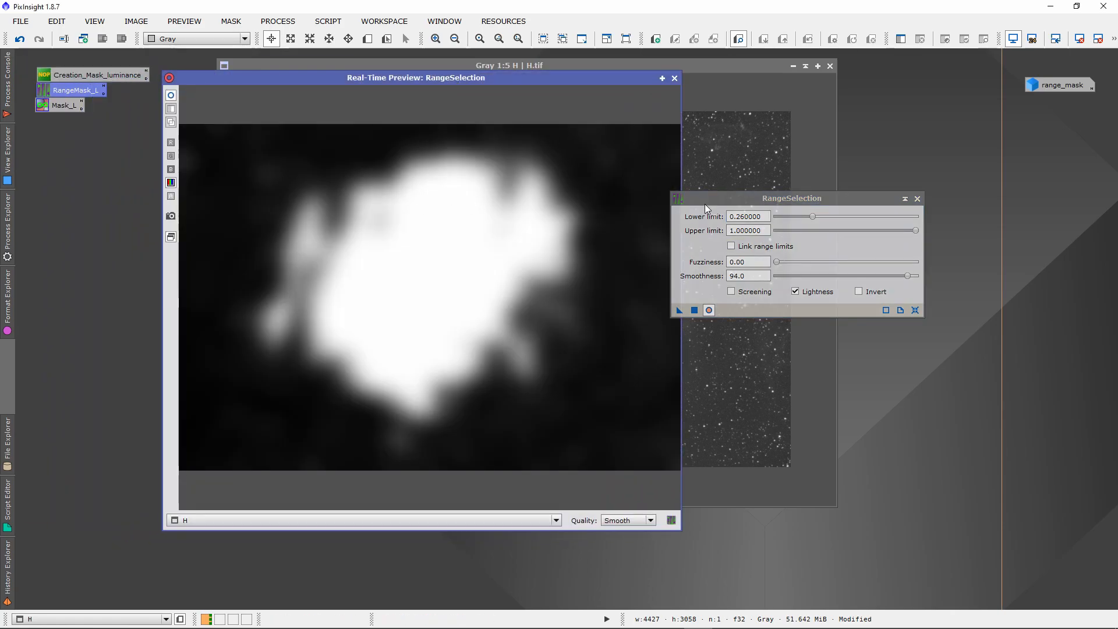
left_click(740, 206)
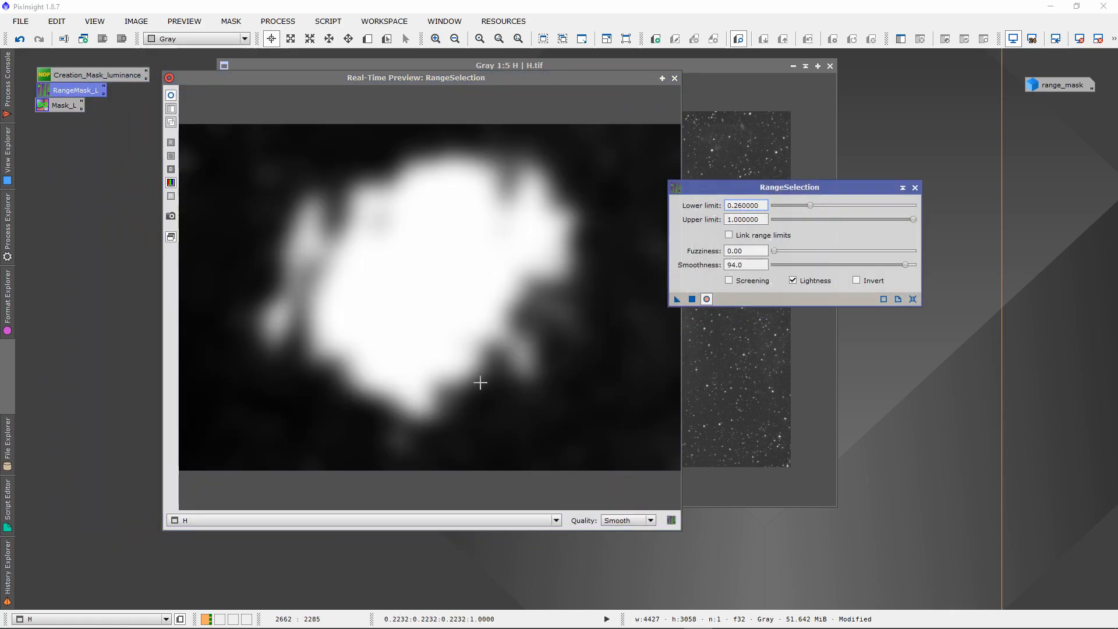
left_click_drag(691, 303, 445, 508)
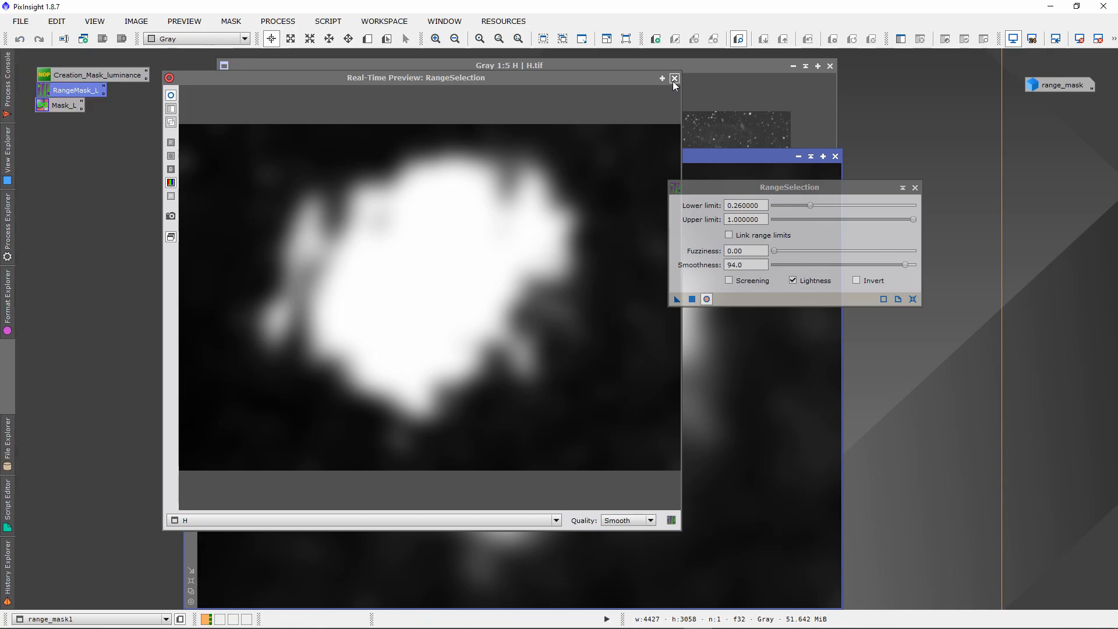
Close the real-time preview and RangeSelection, and collapse the H image so only the new range mask stays open.
left_click(674, 77)
left_click(807, 65)
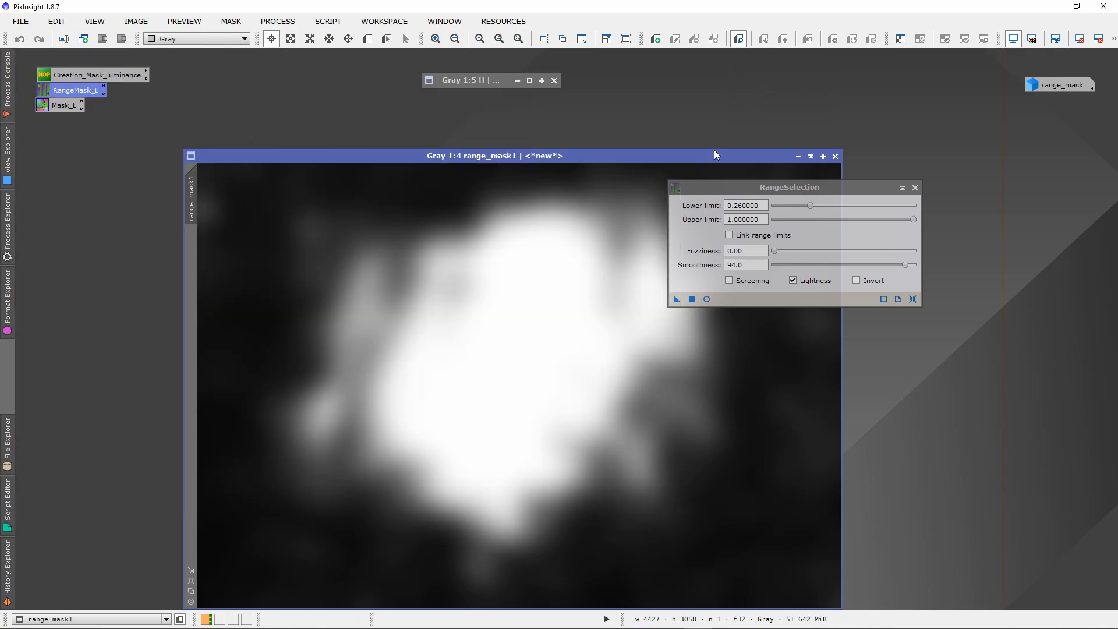
left_click(913, 188)
left_click_drag(682, 156, 703, 57)
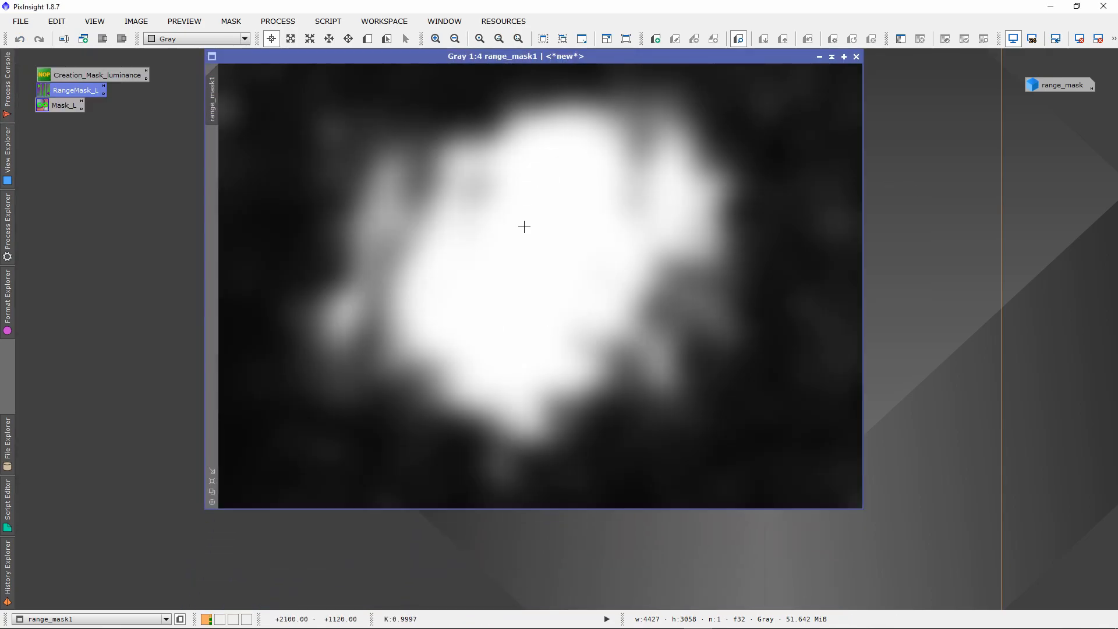
left_click_drag(423, 56, 364, 79)
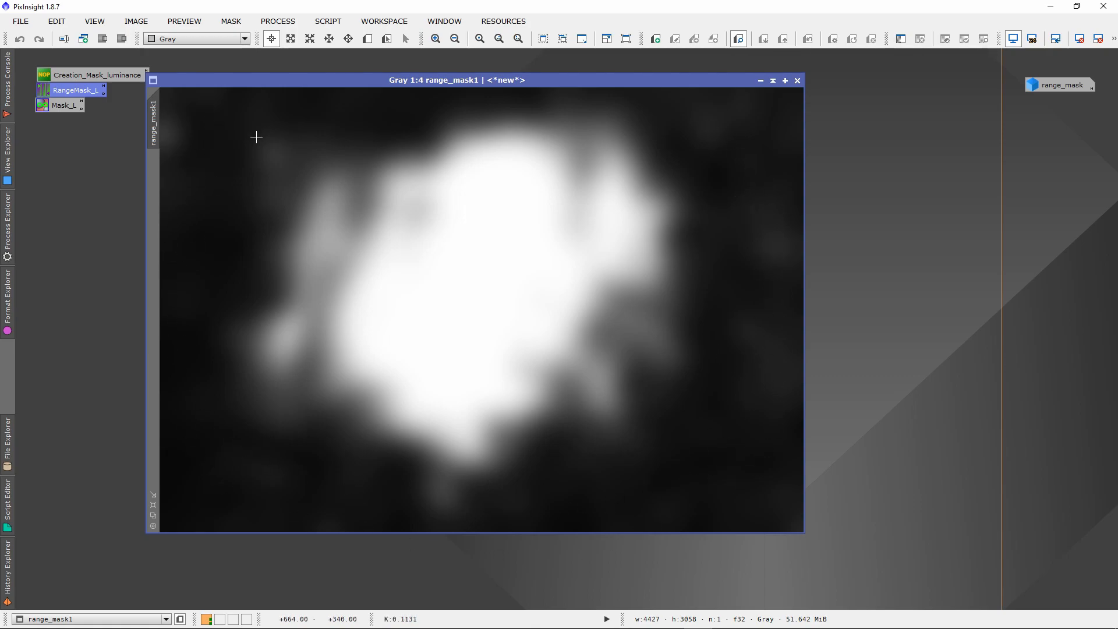
left_click(277, 21)
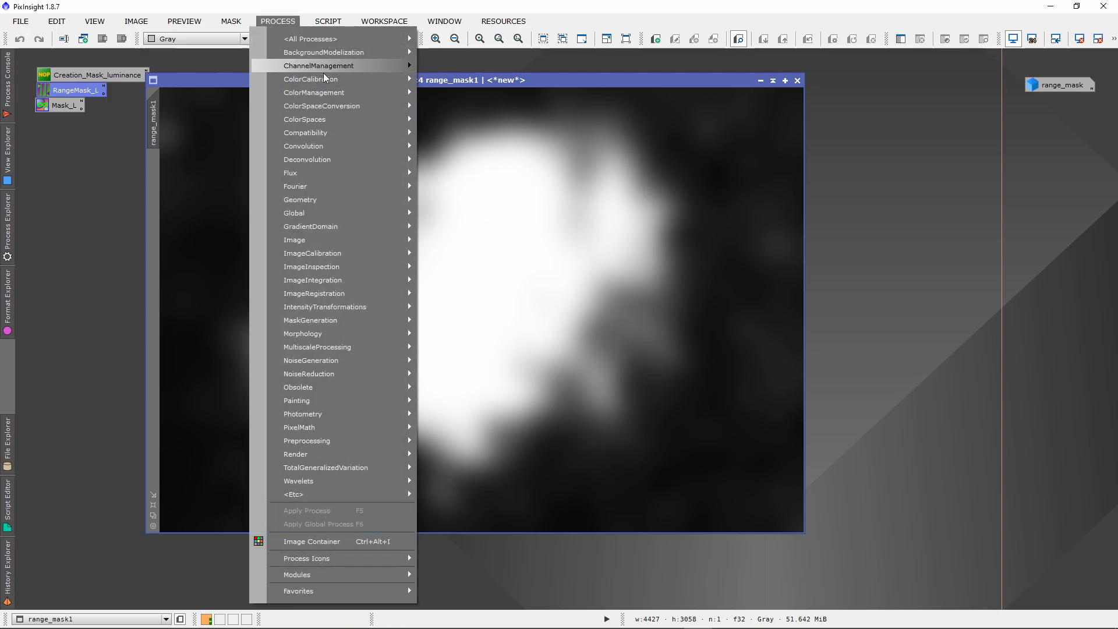
mouse_move(373, 38)
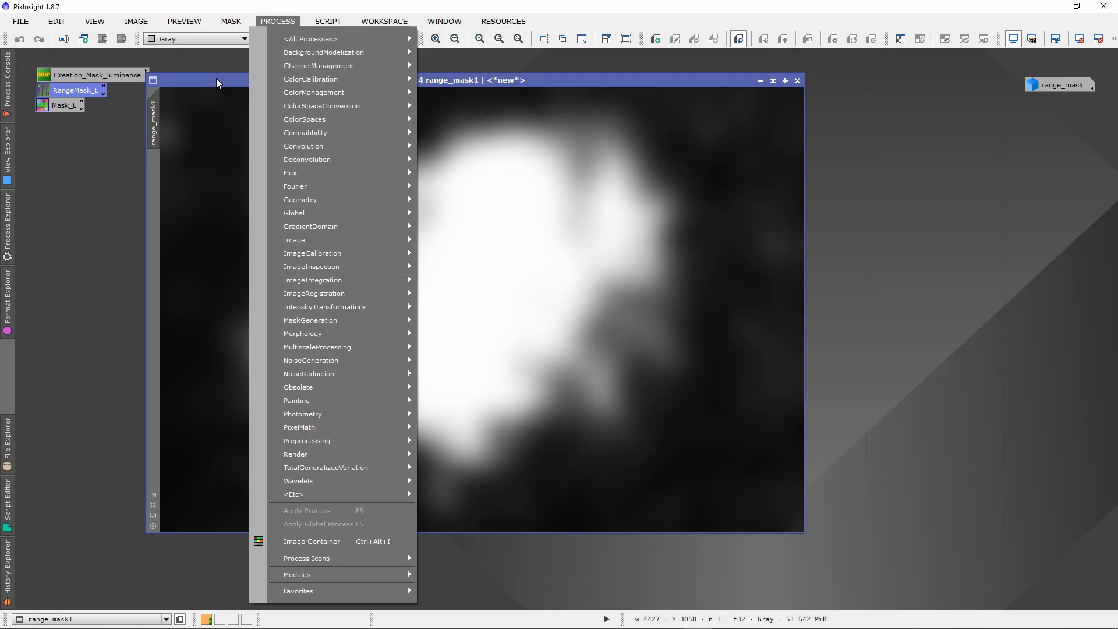
left_click(217, 79)
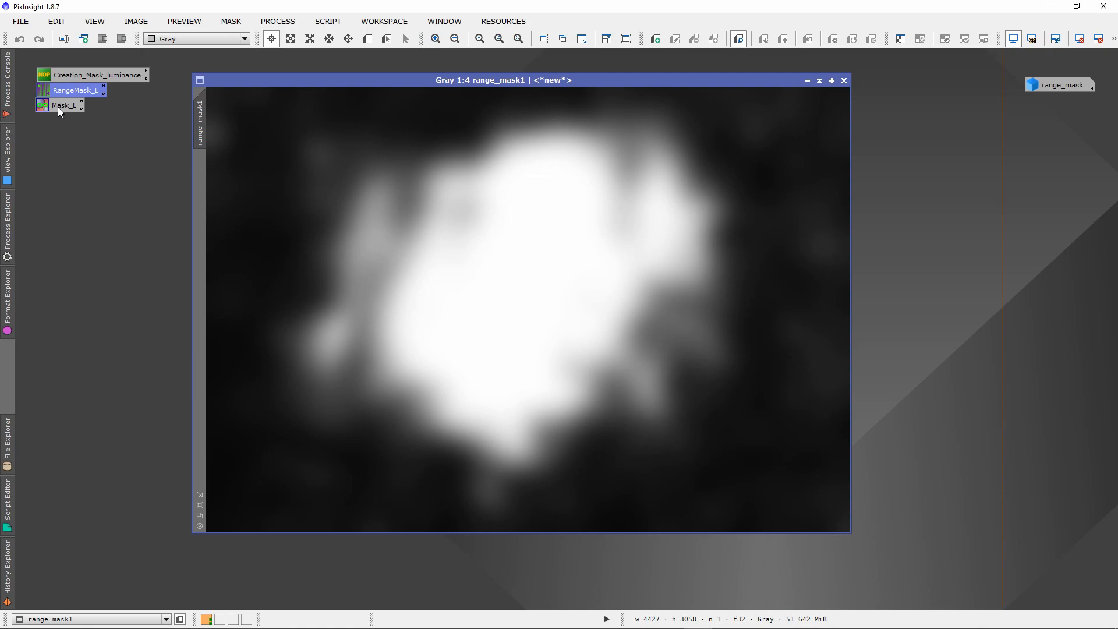
Open the saved Mask_L PixelMath process beside the range mask and review its expression range_mask1-H*0.8.
double_click(59, 107)
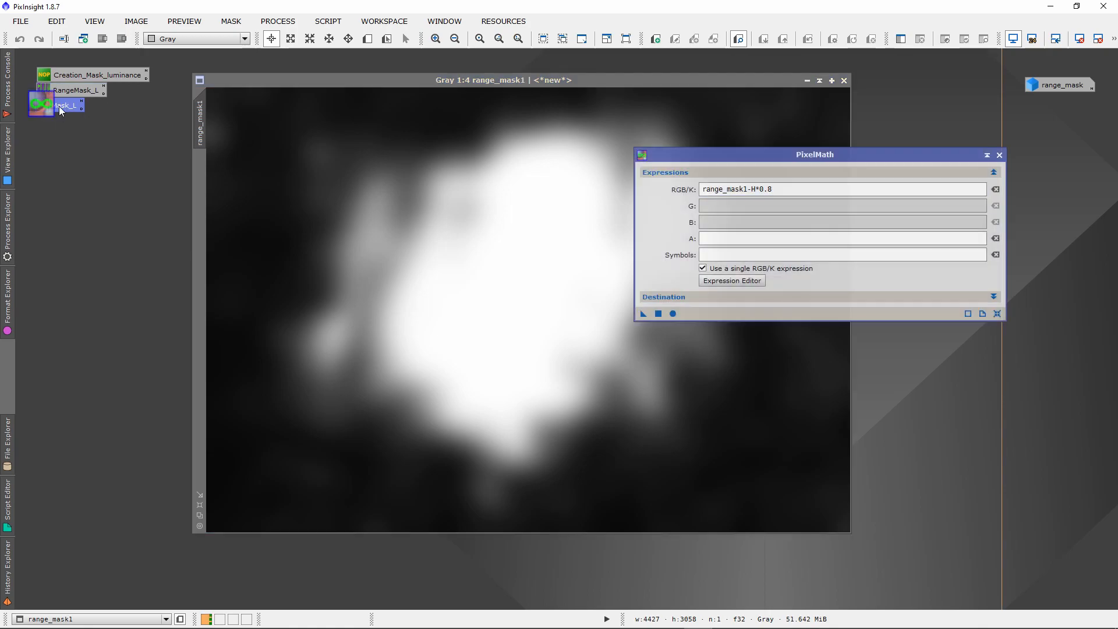
left_click_drag(623, 84, 473, 84)
left_click_drag(724, 156, 626, 176)
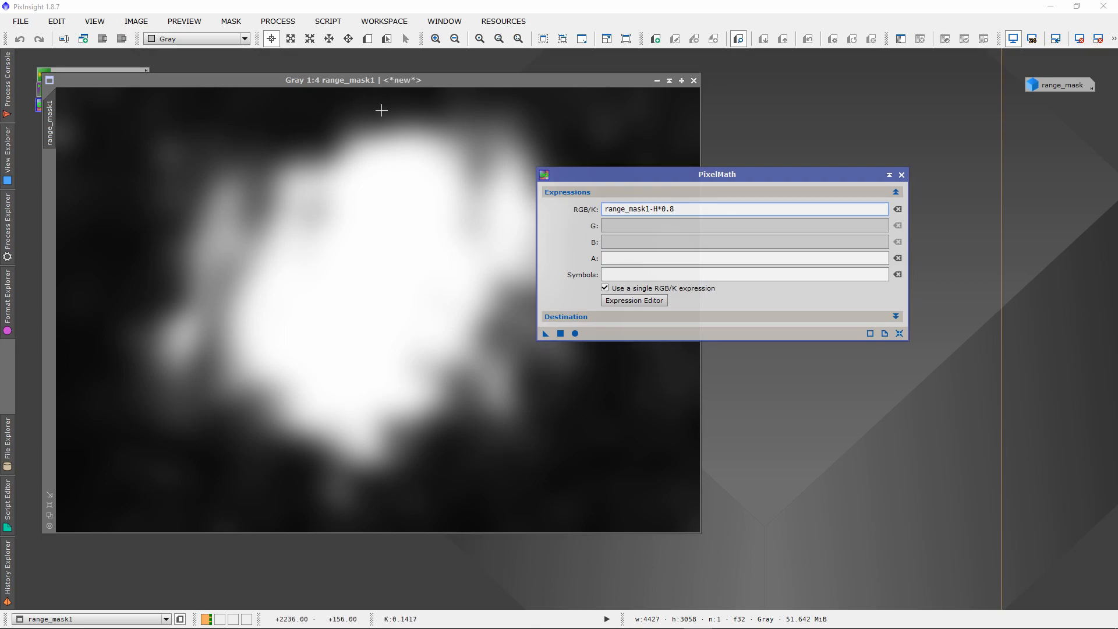
mouse_move(593, 176)
left_mouse_down()
mouse_move(614, 173)
mouse_move(577, 163)
left_mouse_up()
left_click_drag(614, 198, 635, 197)
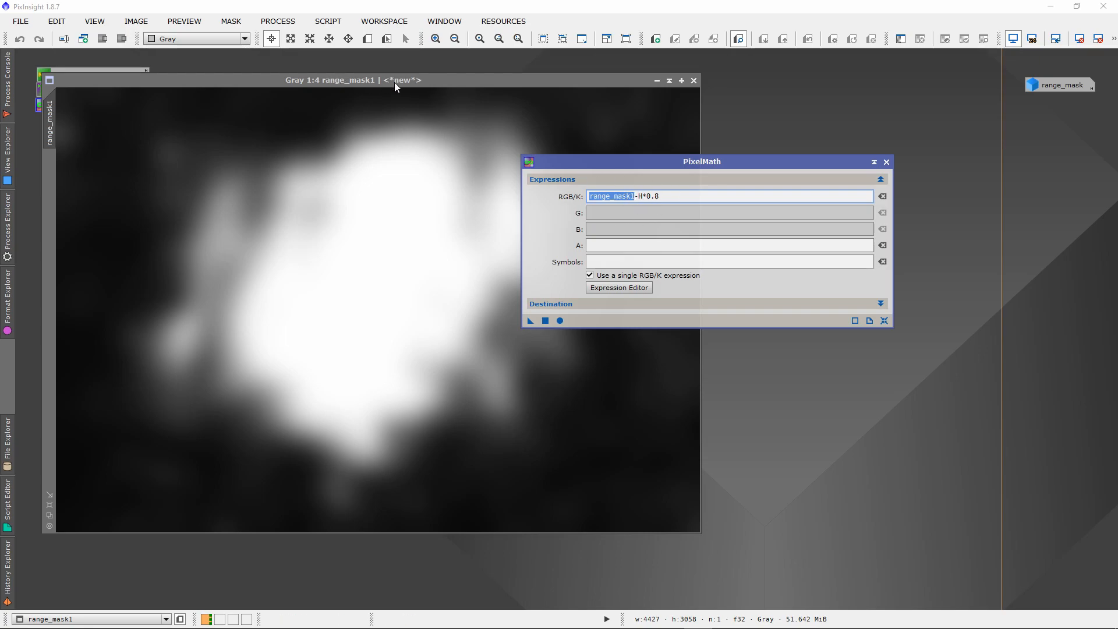
left_click_drag(1064, 90, 1031, 83)
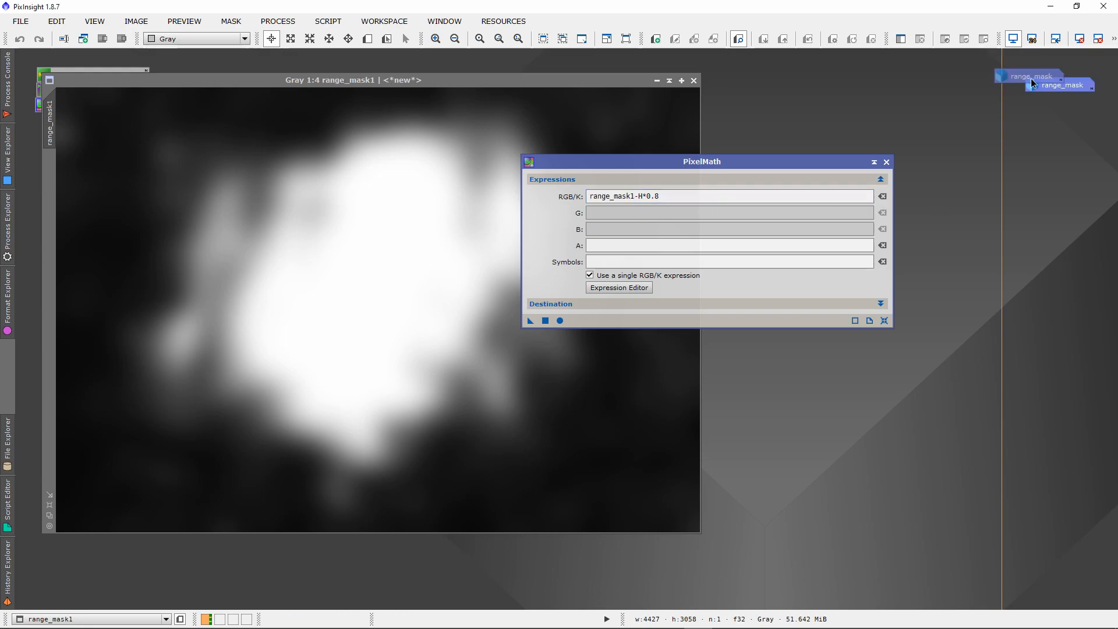
double_click(638, 198)
left_click_drag(658, 196, 648, 196)
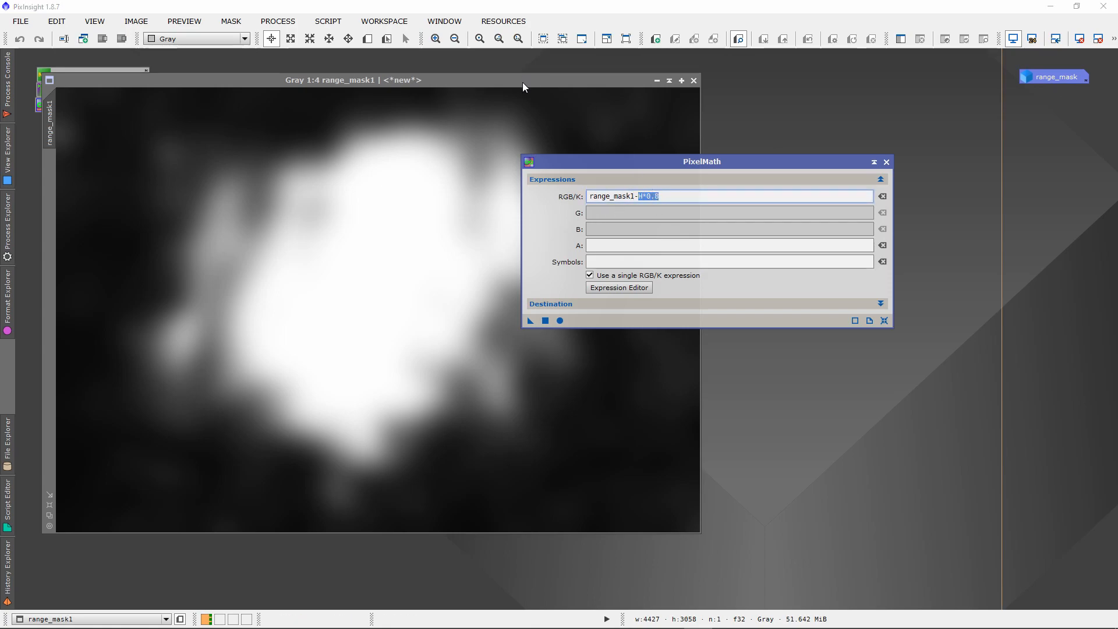
Restore the H image to check its identifier against the PixelMath expression, and collapse it again.
left_click_drag(522, 82, 497, 143)
double_click(461, 80)
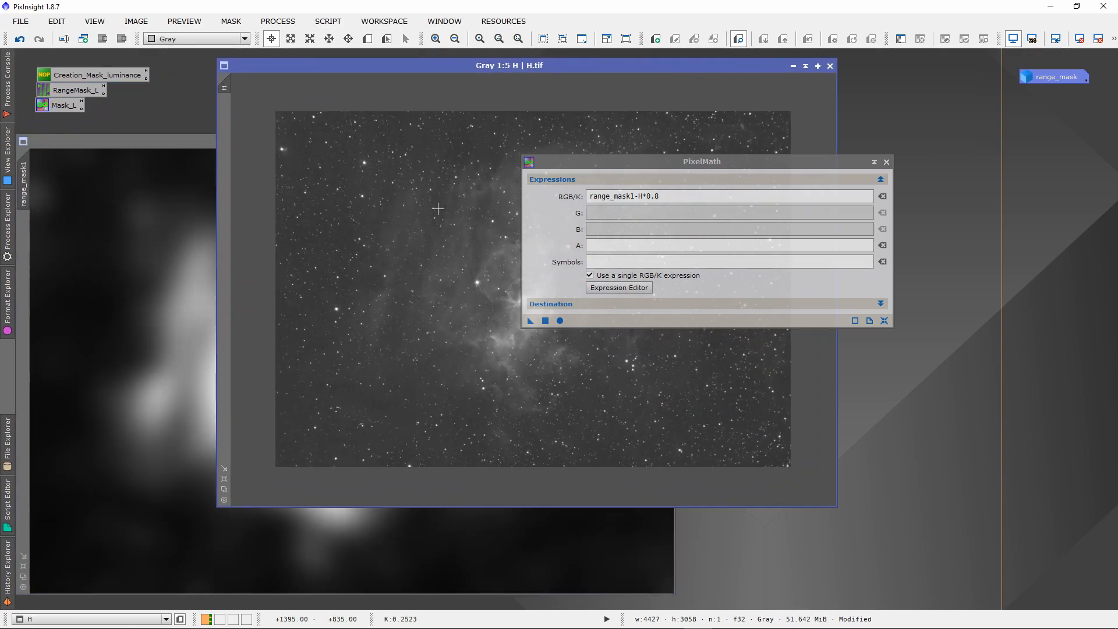
left_click_drag(572, 68, 499, 72)
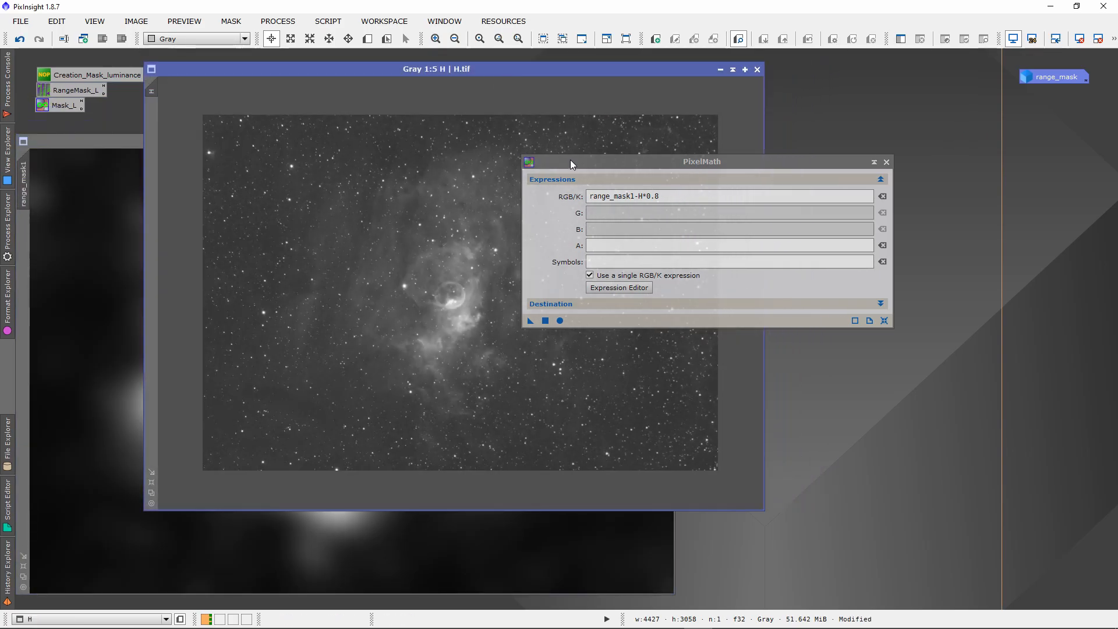
left_click_drag(570, 160, 611, 173)
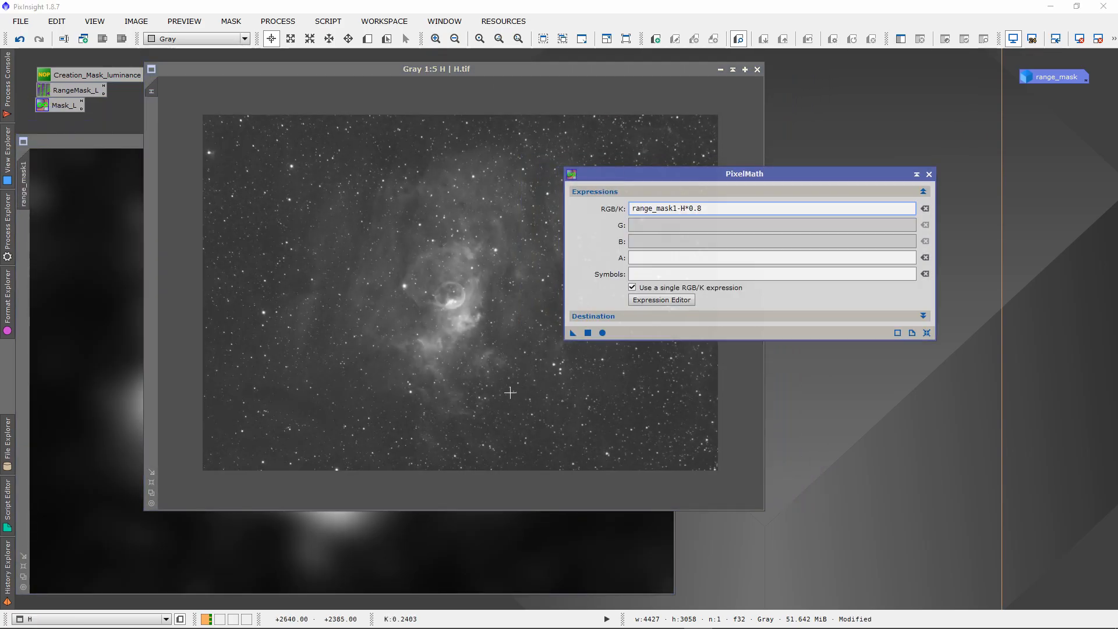
right_click(414, 189)
left_click(465, 237)
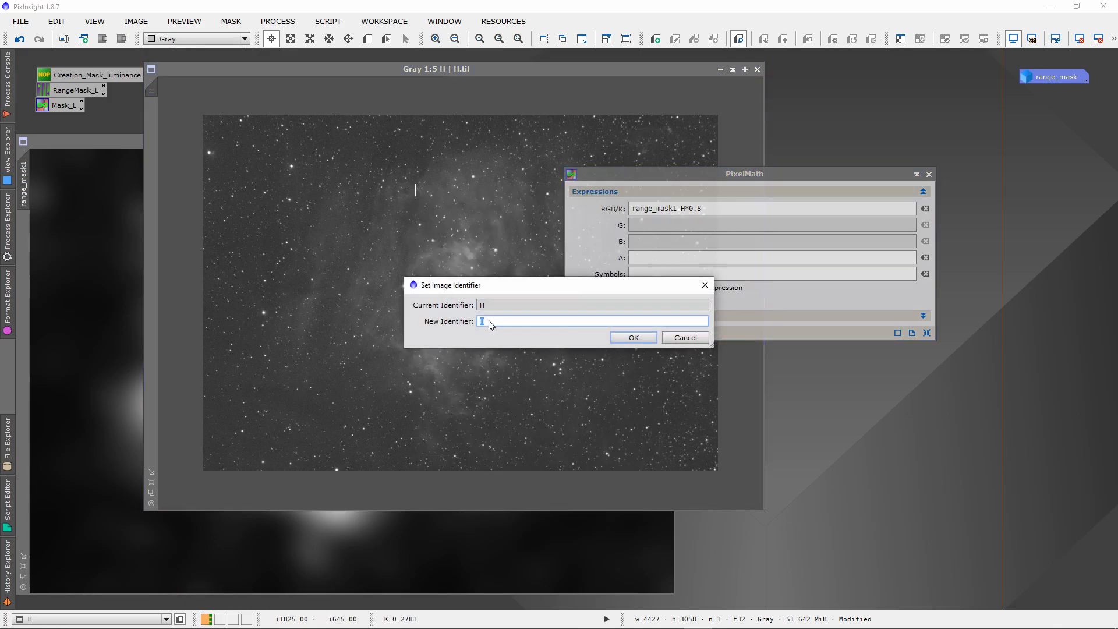
left_click(704, 285)
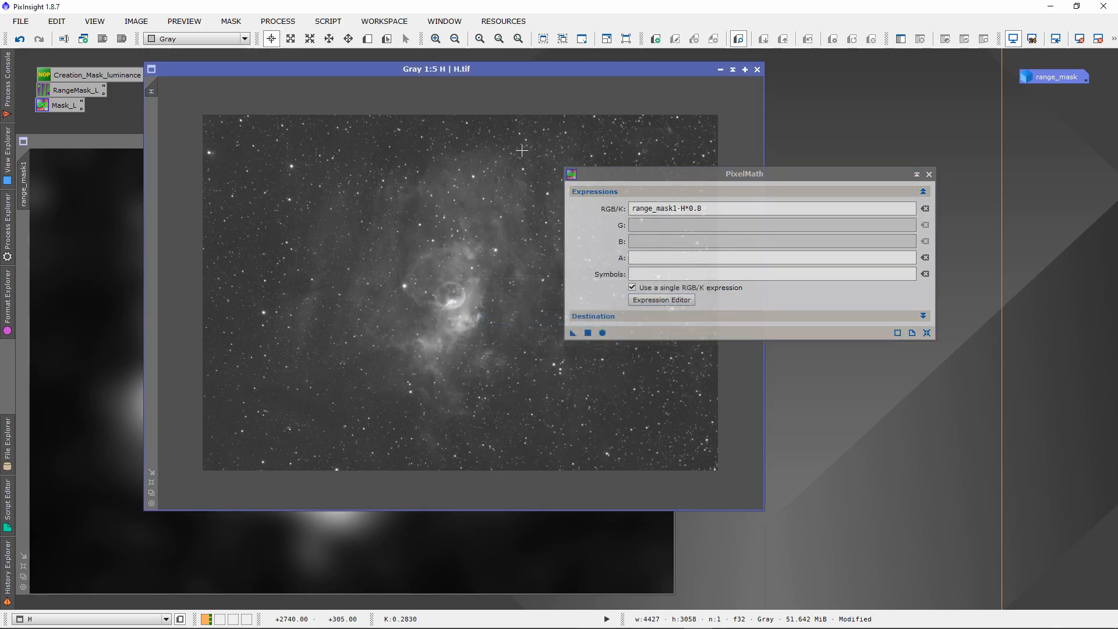
left_click(732, 69)
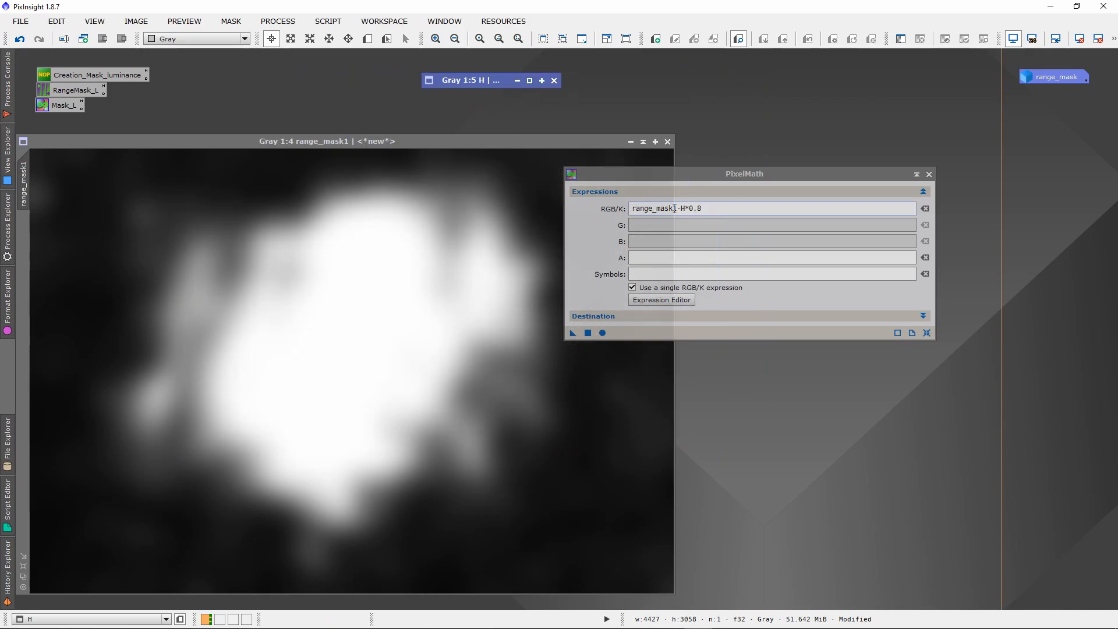
left_click_drag(647, 176, 667, 174)
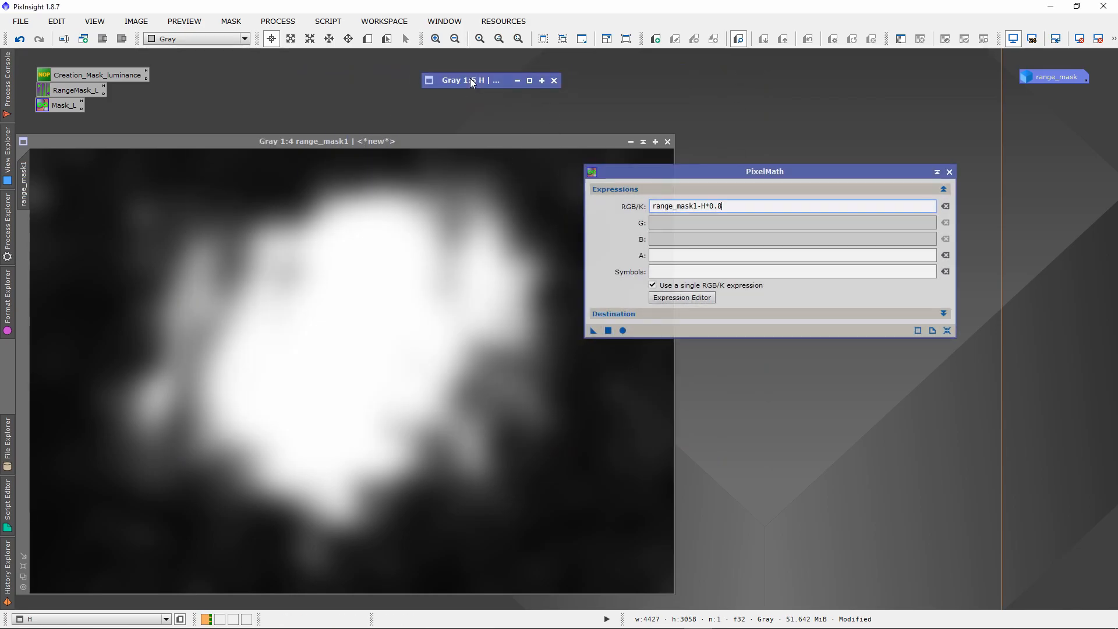
double_click(470, 79)
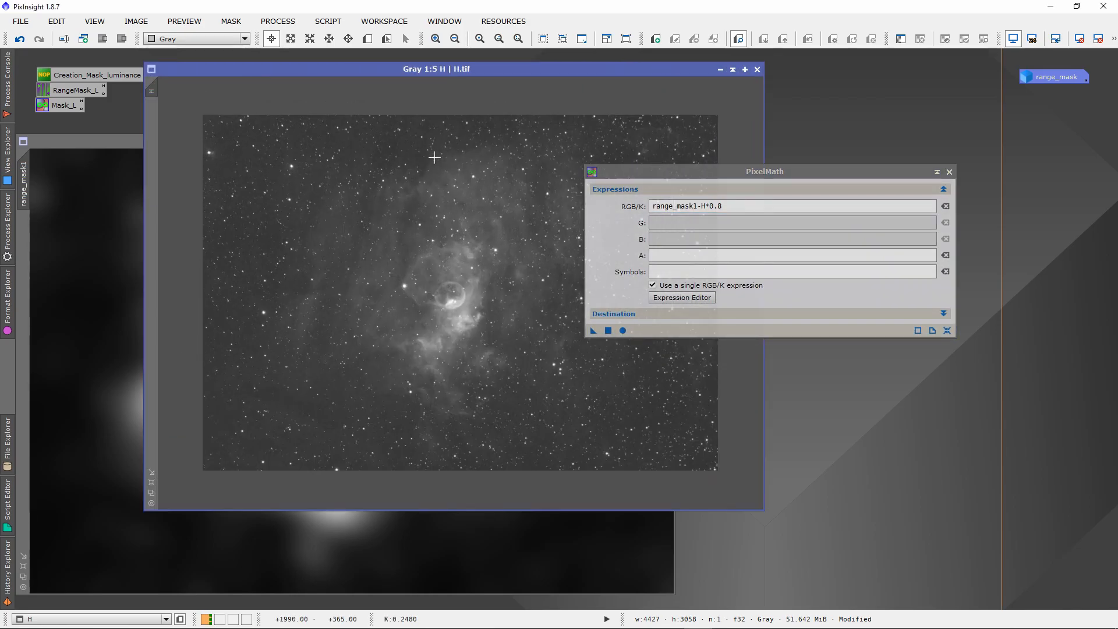
left_click(732, 69)
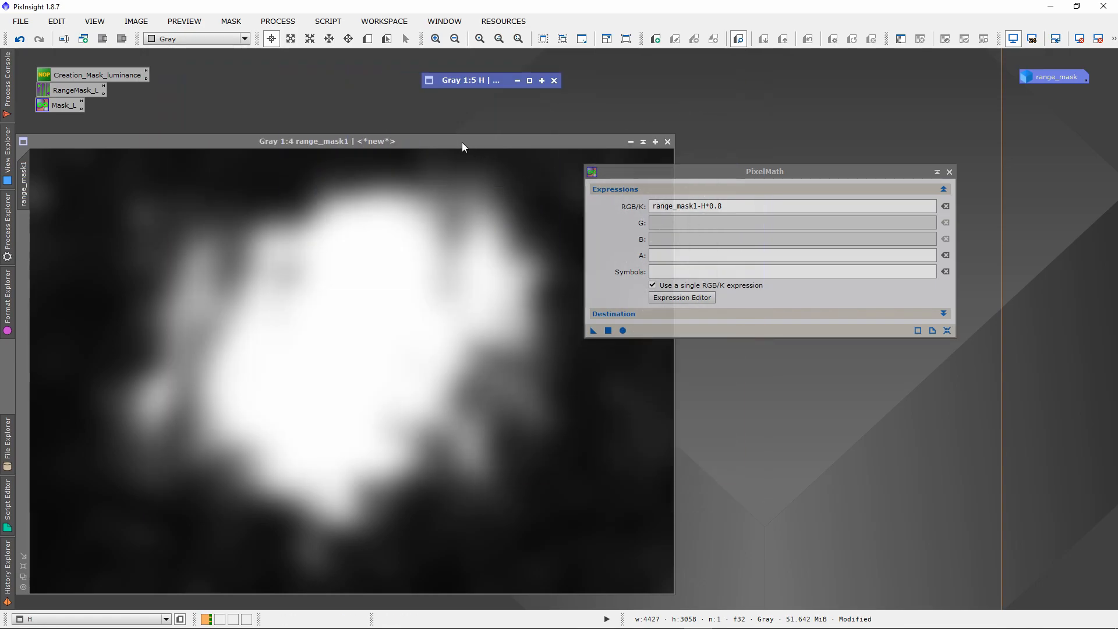
Apply the PixelMath expression range_mask1-H*0.8 to the range_mask1 image.
left_click_drag(462, 143, 521, 92)
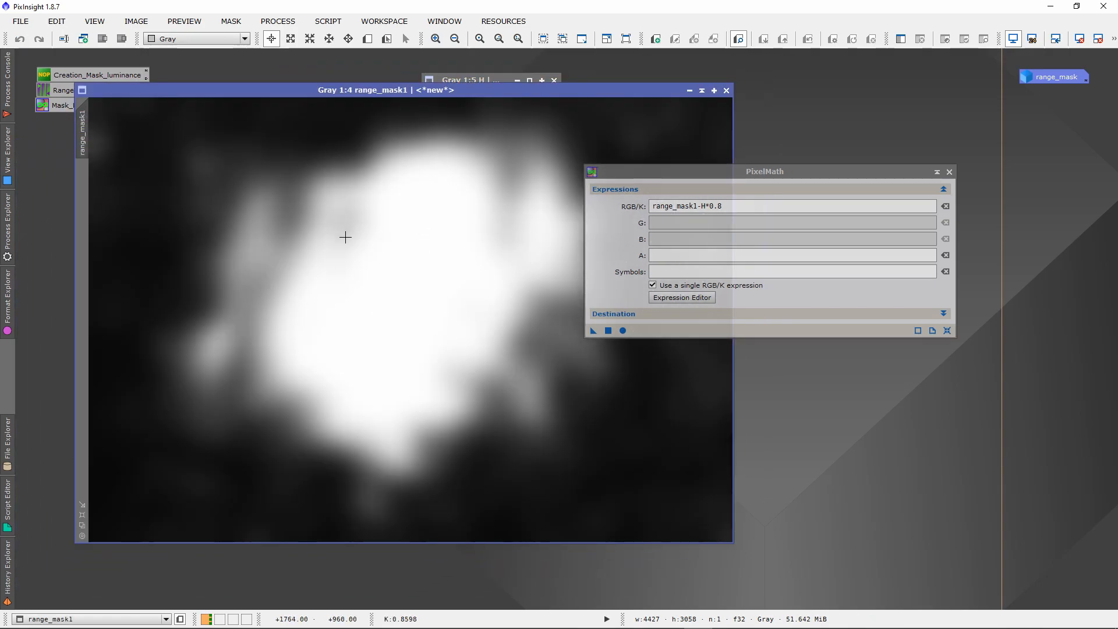
left_click_drag(627, 175, 616, 154)
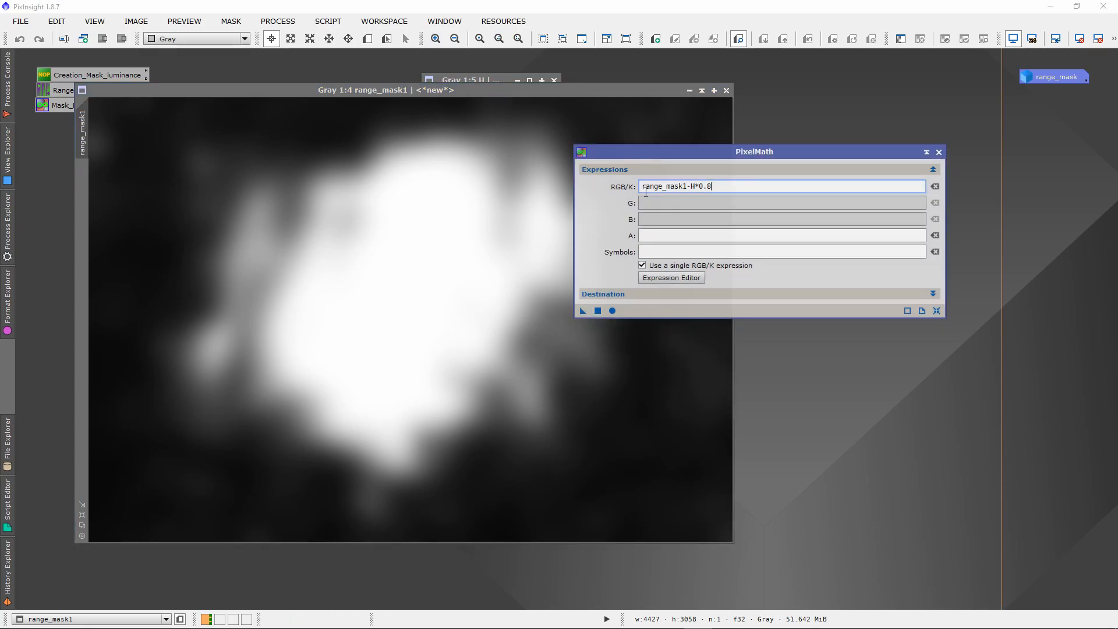
left_click(598, 310)
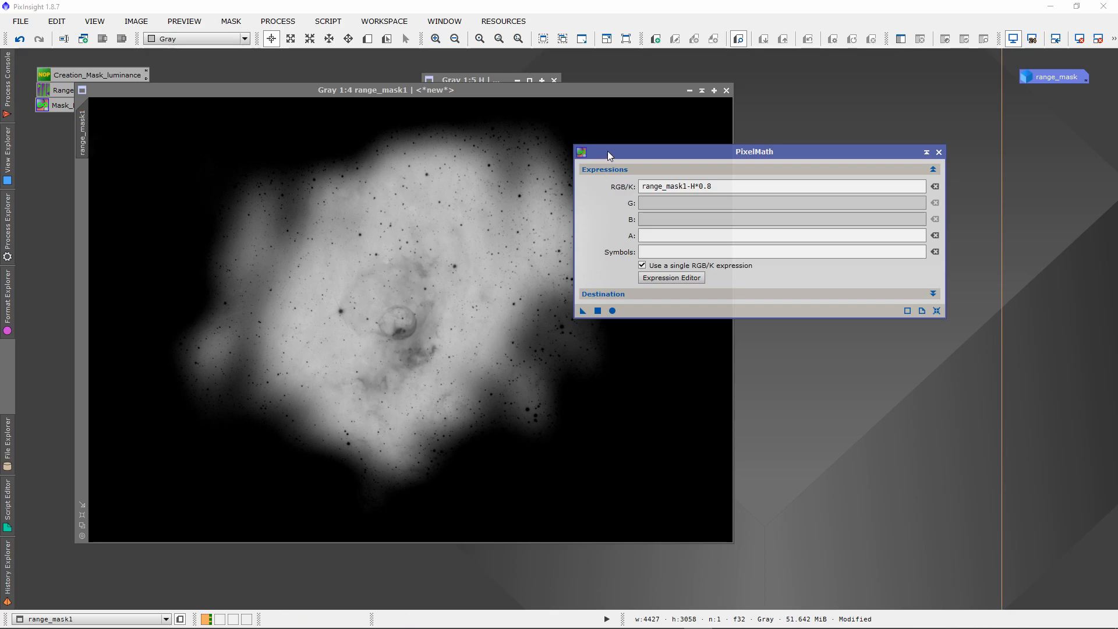
Move PixelMath and the range_mask1 image aside, and restore the collapsed H image.
left_click_drag(607, 153, 739, 163)
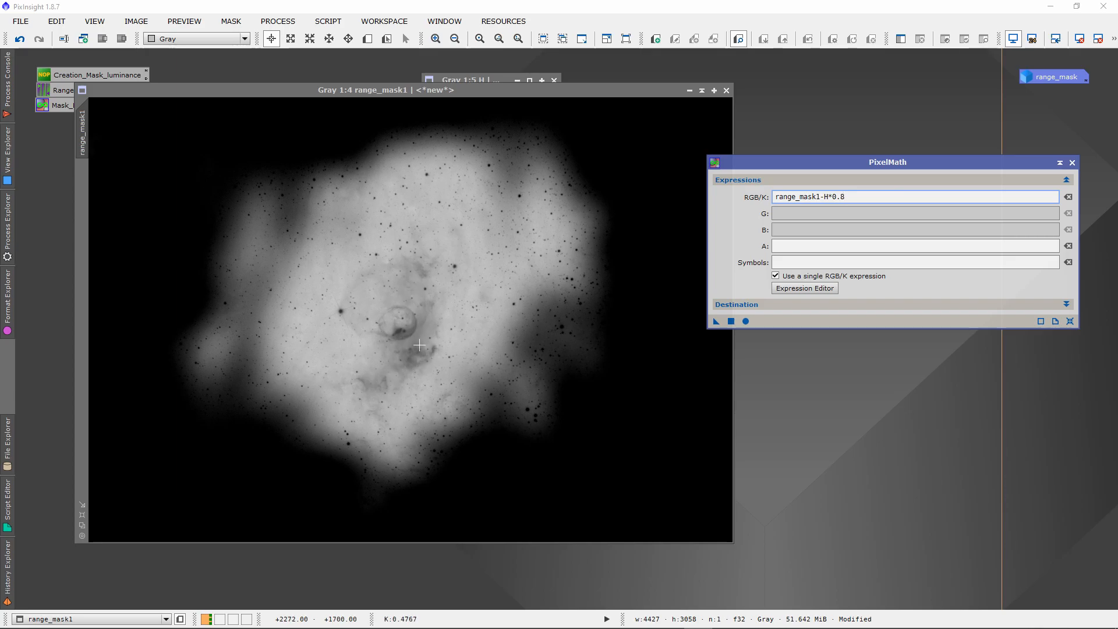
left_click_drag(535, 93, 561, 88)
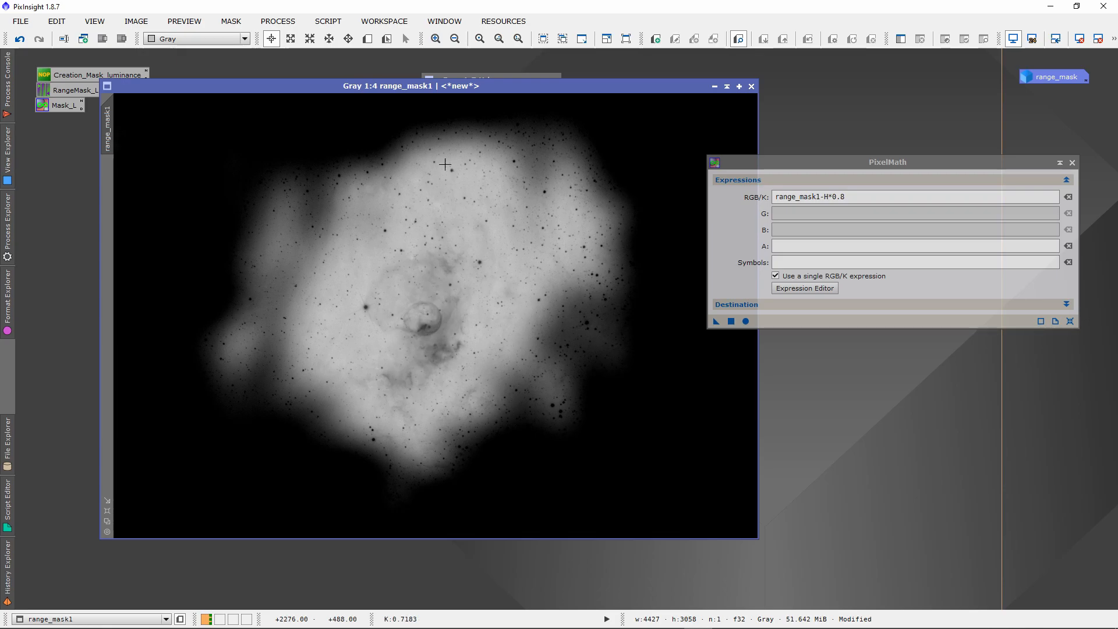
left_click_drag(531, 83, 726, 124)
left_click(491, 78)
double_click(491, 81)
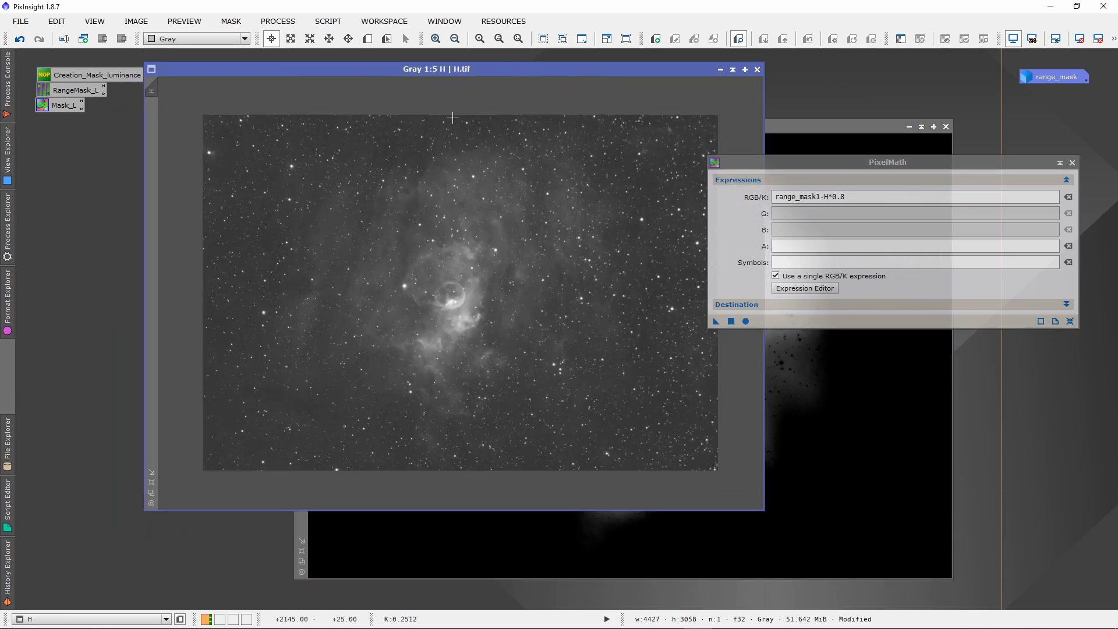
Place the H image beside range_mask1, assign range_mask1 as its mask, and show the mask overlay.
left_click_drag(480, 69, 383, 74)
double_click(699, 127)
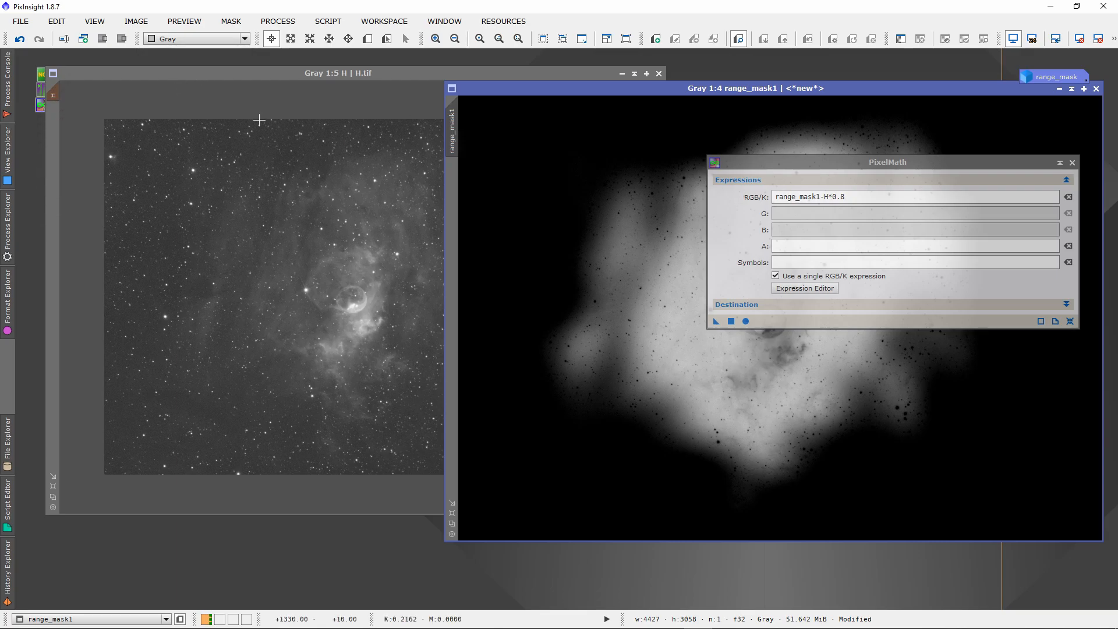
right_click(334, 242)
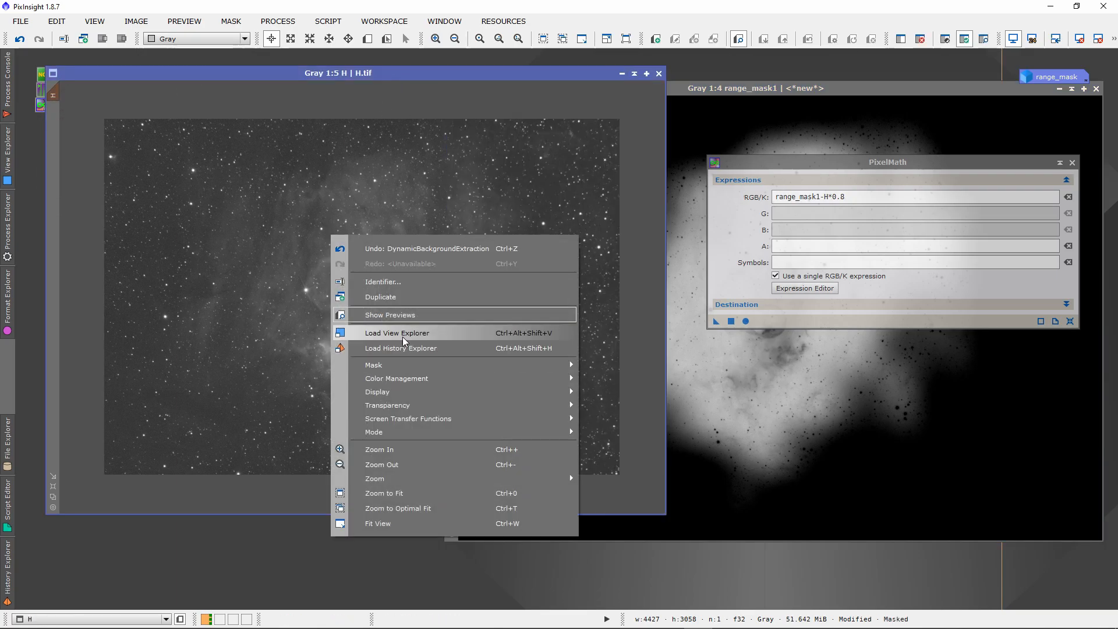
mouse_move(542, 362)
left_click(609, 434)
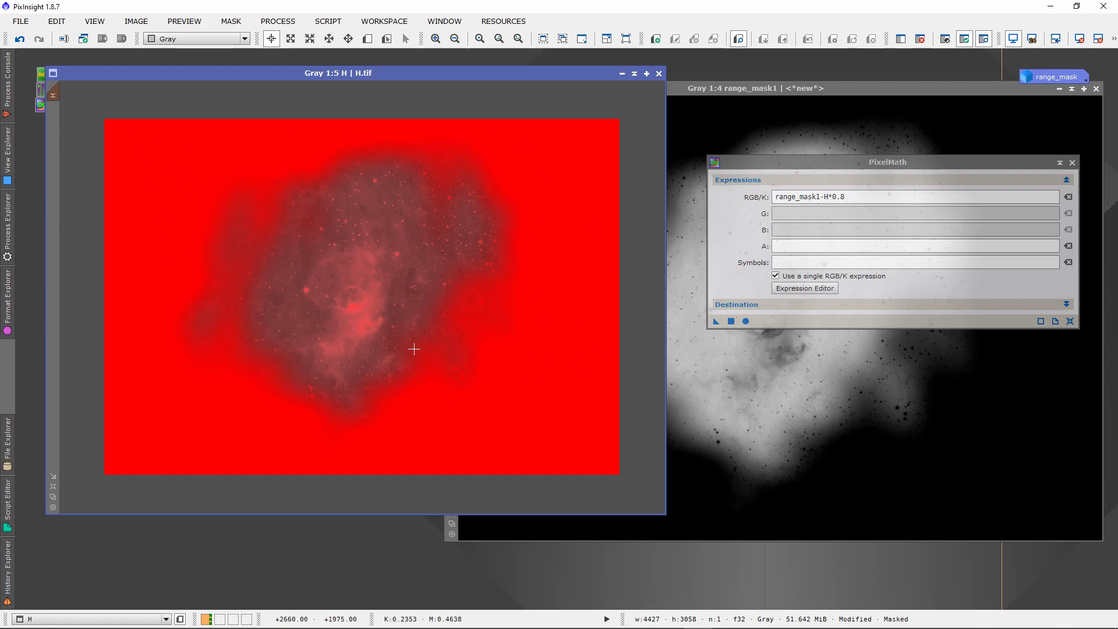
Disable the mask on the H image and remove it from the image.
left_click_drag(393, 69, 508, 79)
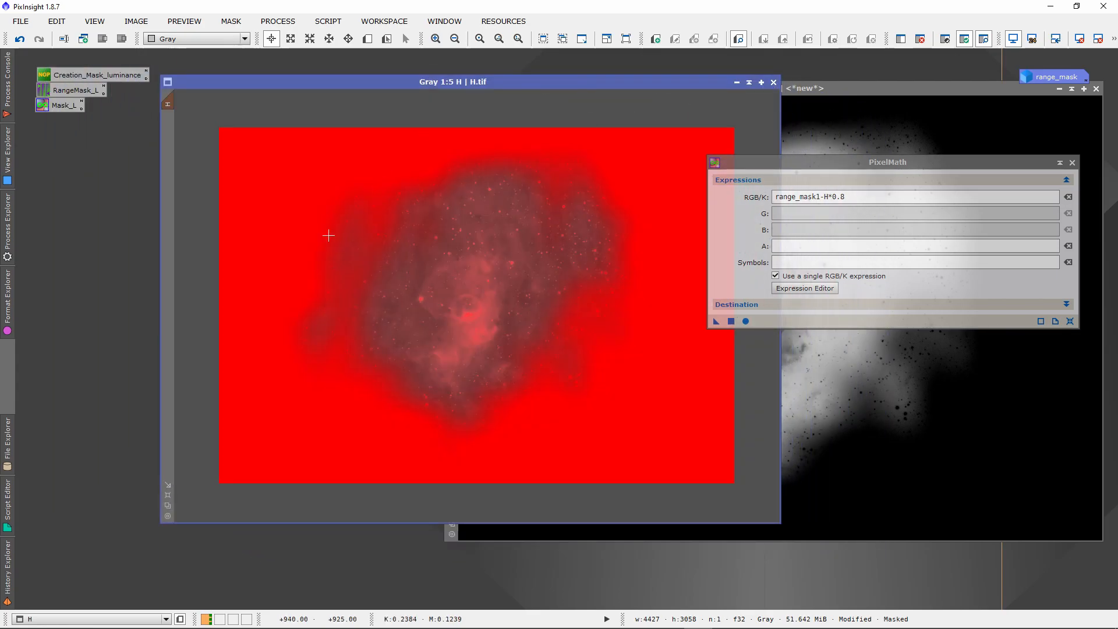
left_click_drag(518, 82, 492, 78)
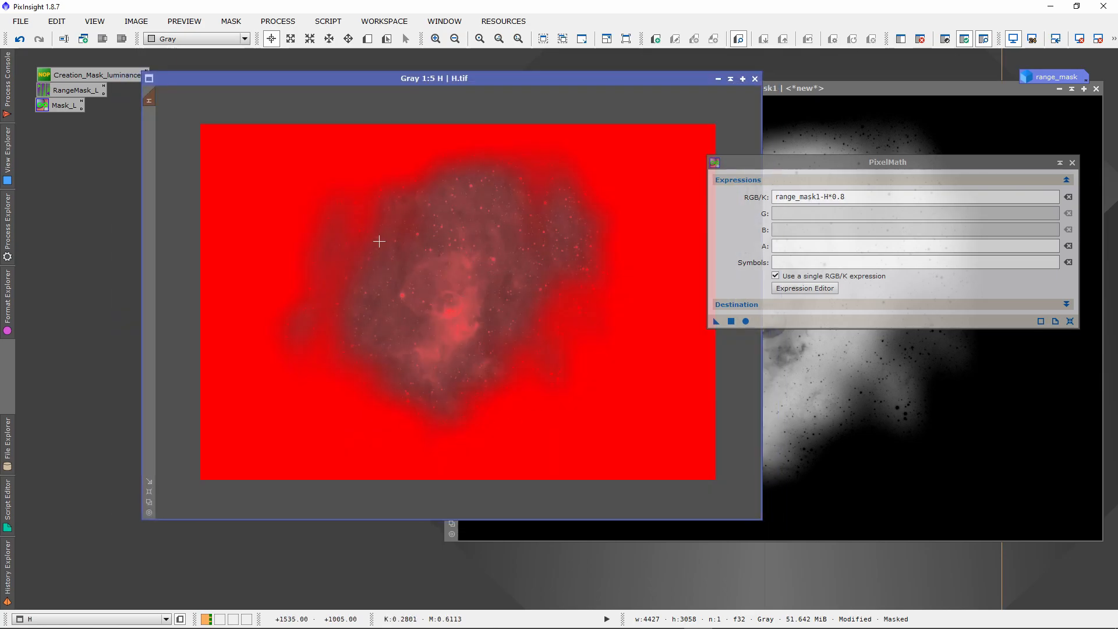
right_click(356, 174)
mouse_move(582, 304)
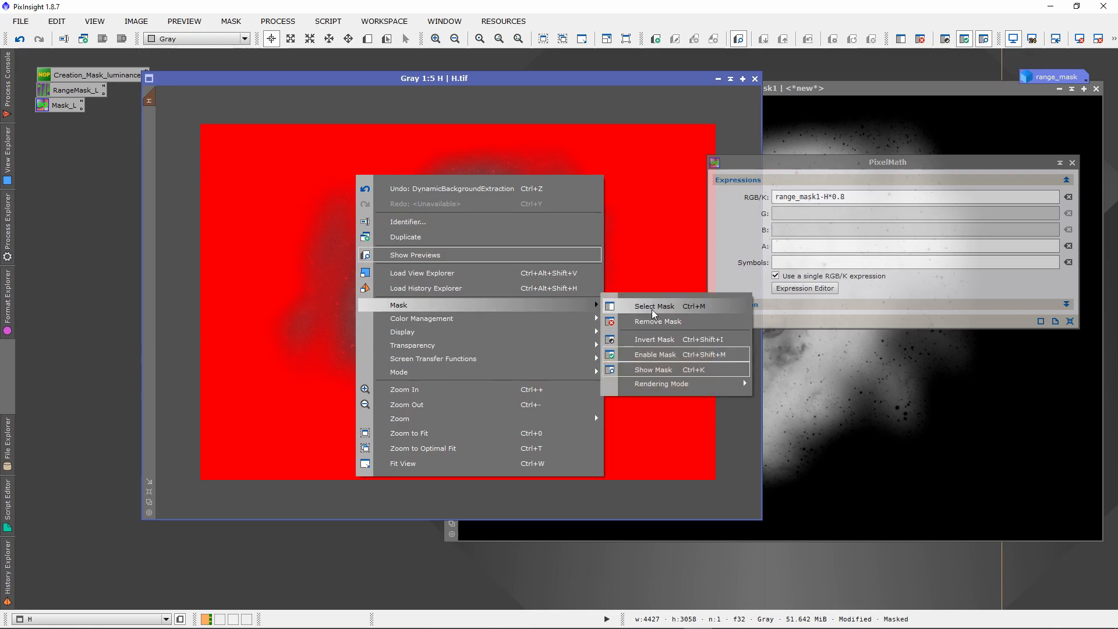
left_click(653, 355)
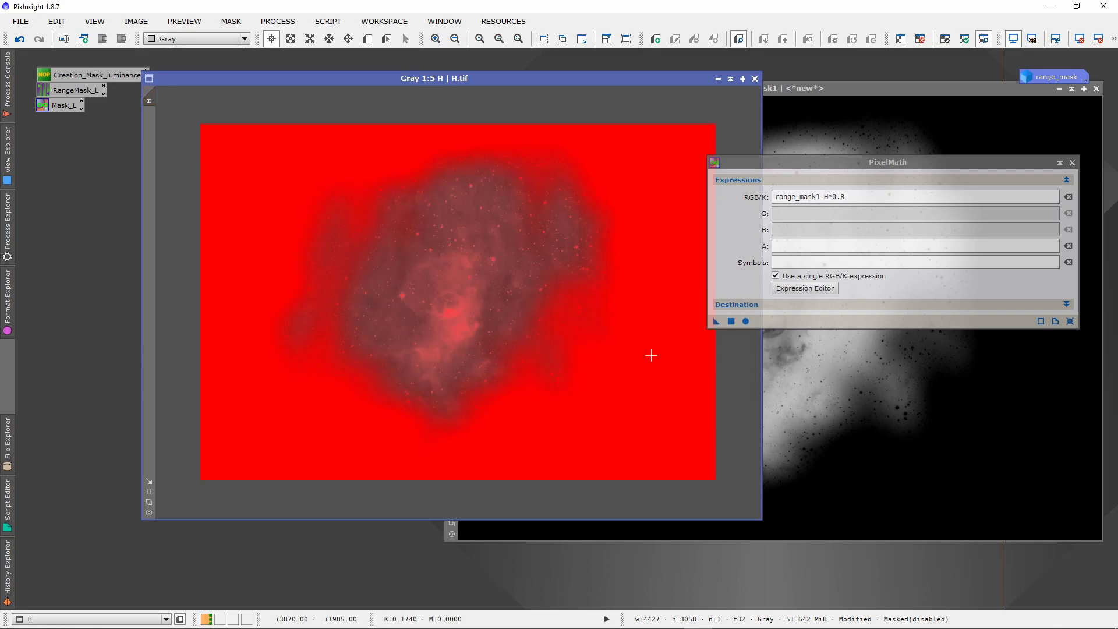
right_click(361, 243)
mouse_move(439, 373)
left_click(645, 395)
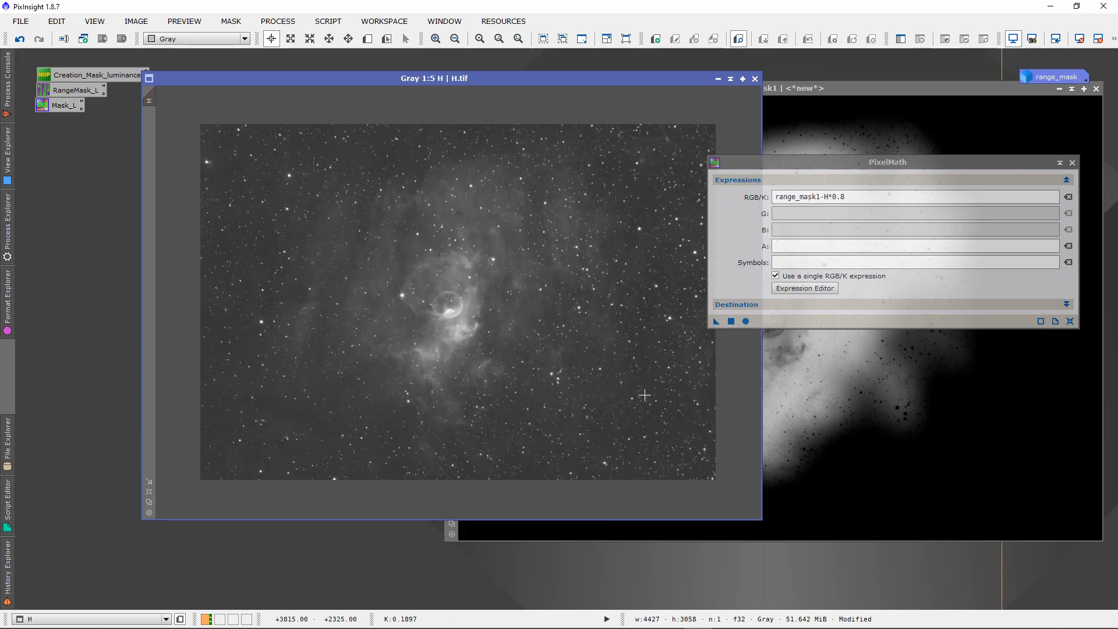
Collapse the H image, reposition range_mask1, and close PixelMath.
left_click(730, 78)
left_click_drag(822, 93, 455, 85)
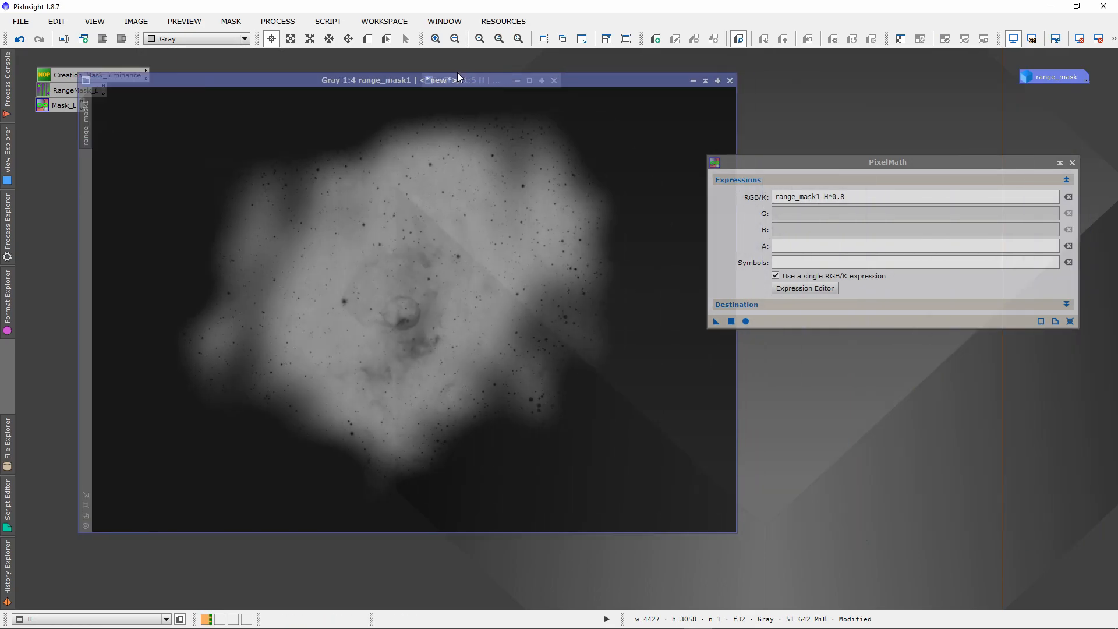
left_click(1072, 163)
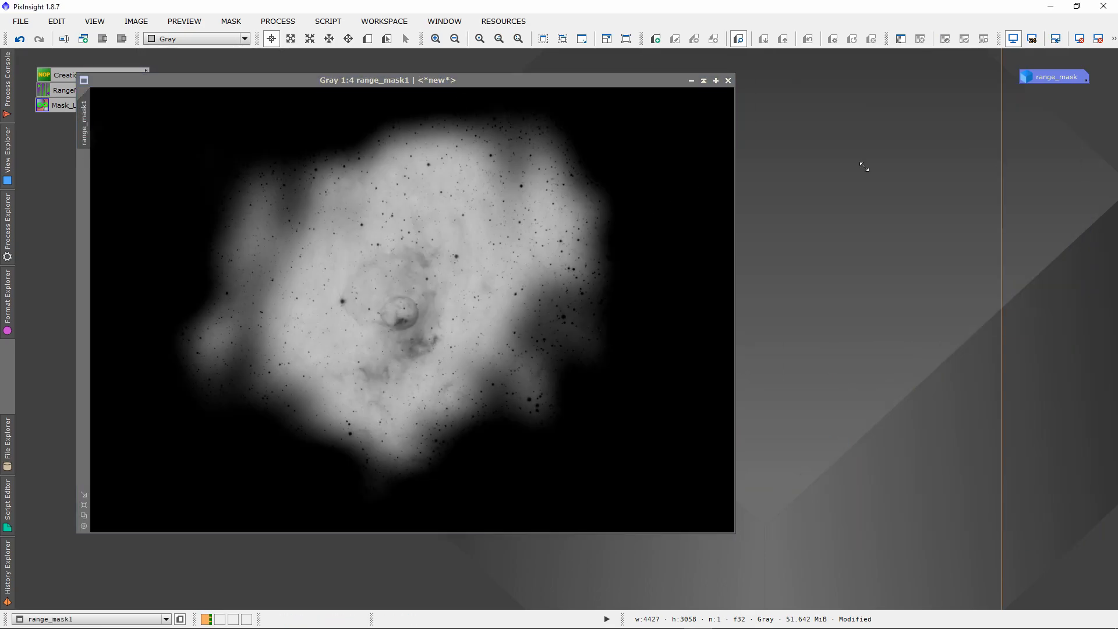
Undo the PixelMath subtraction on the range_mask1 image.
left_click_drag(528, 83, 615, 83)
left_click(20, 40)
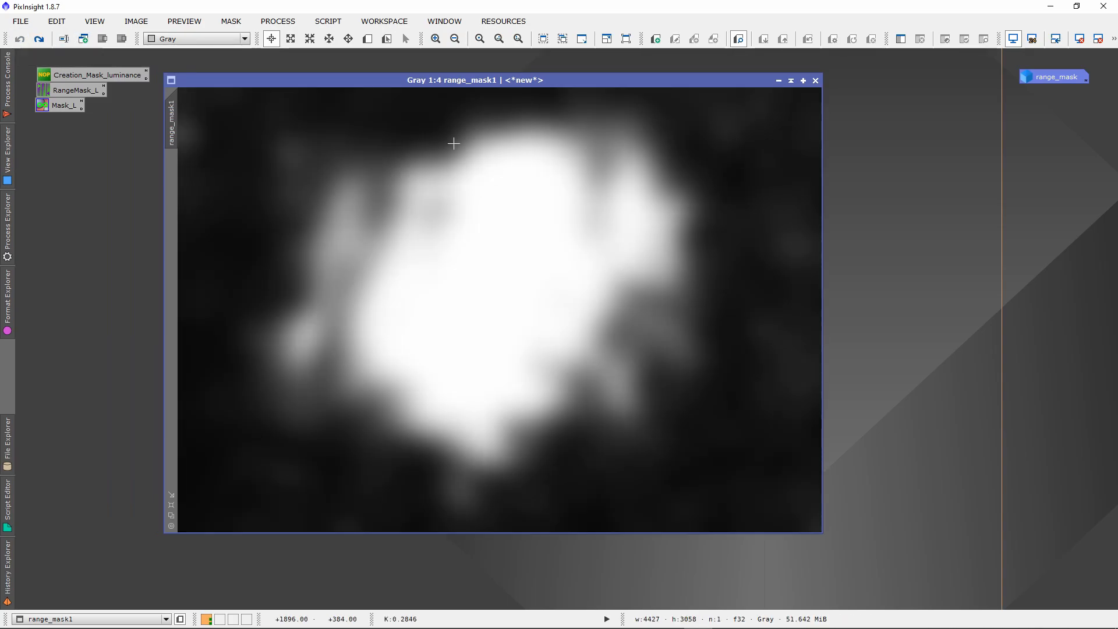
left_click_drag(523, 82, 480, 82)
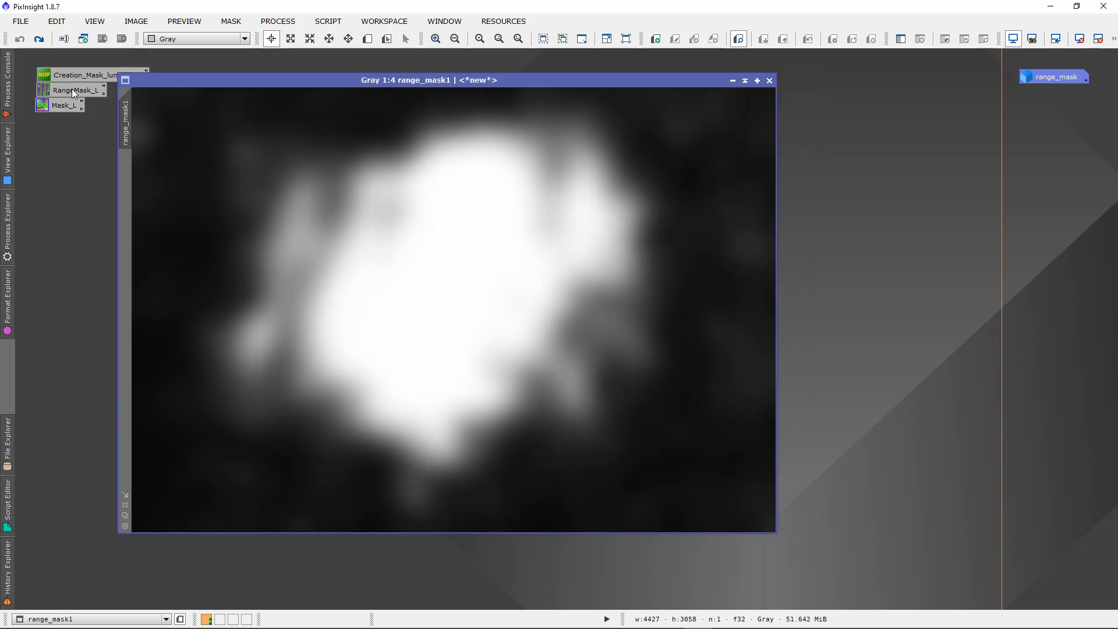
Open the saved RangeMask_L process to review its RangeSelection settings, and close it.
double_click(70, 91)
left_click_drag(730, 186, 669, 175)
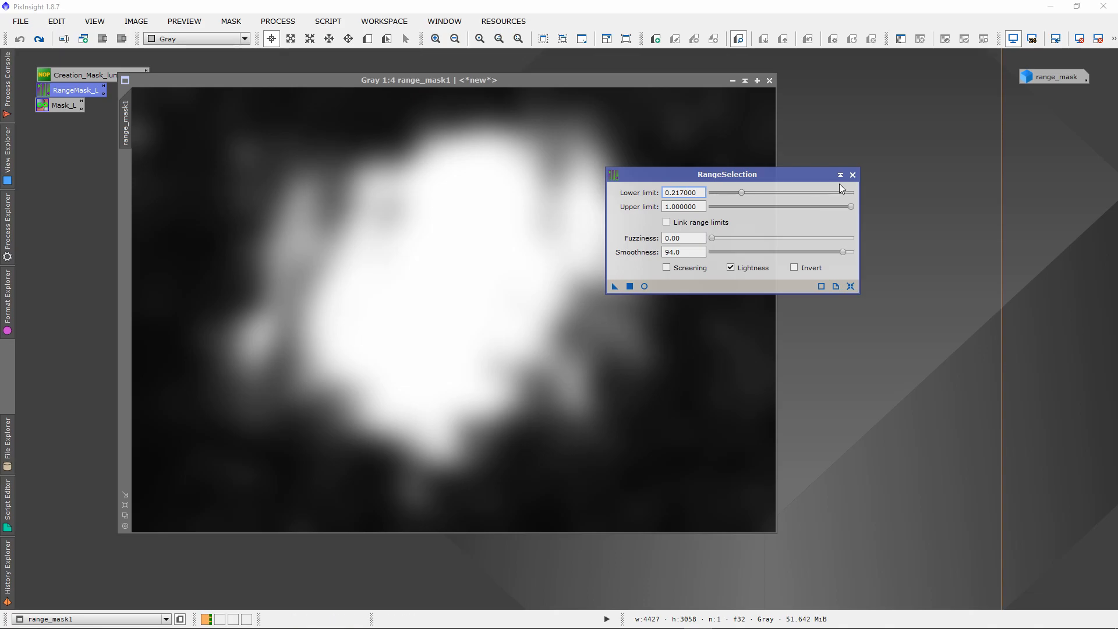
left_click(853, 175)
Restore the collapsed range_mask image and place it beside range_mask1.
double_click(1056, 76)
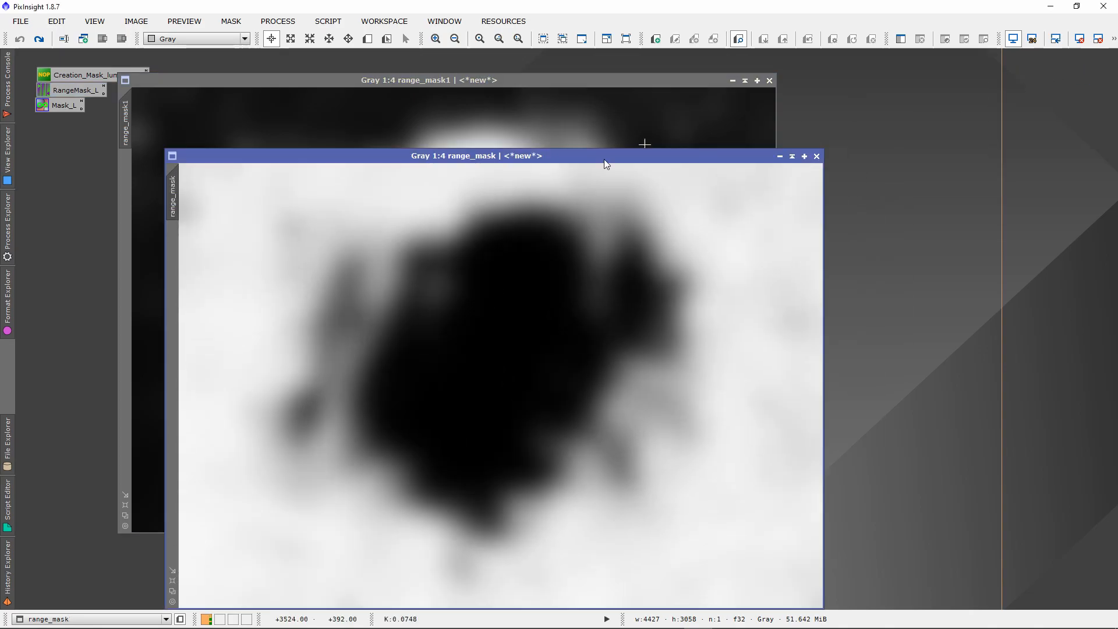
left_click_drag(533, 159, 716, 84)
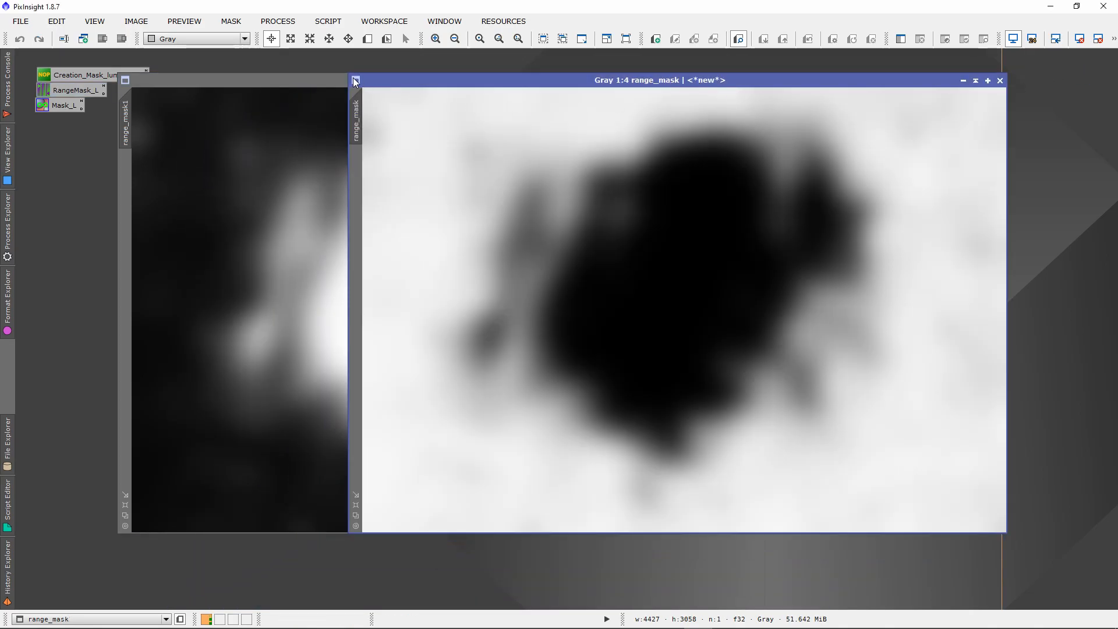
left_click_drag(408, 78, 430, 78)
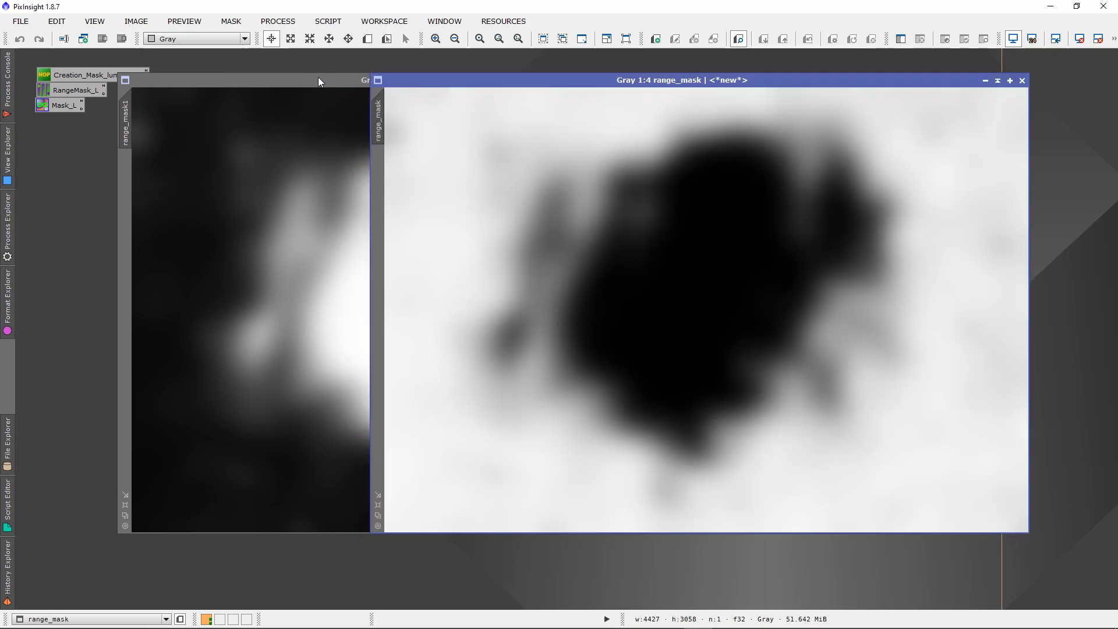
Recheck the saved RangeMask_L settings, close RangeSelection, and spread range_mask1 and range_mask apart.
double_click(64, 88)
left_click_drag(656, 172, 557, 169)
left_click(764, 169)
left_click_drag(297, 77, 209, 67)
left_click_drag(737, 83, 748, 73)
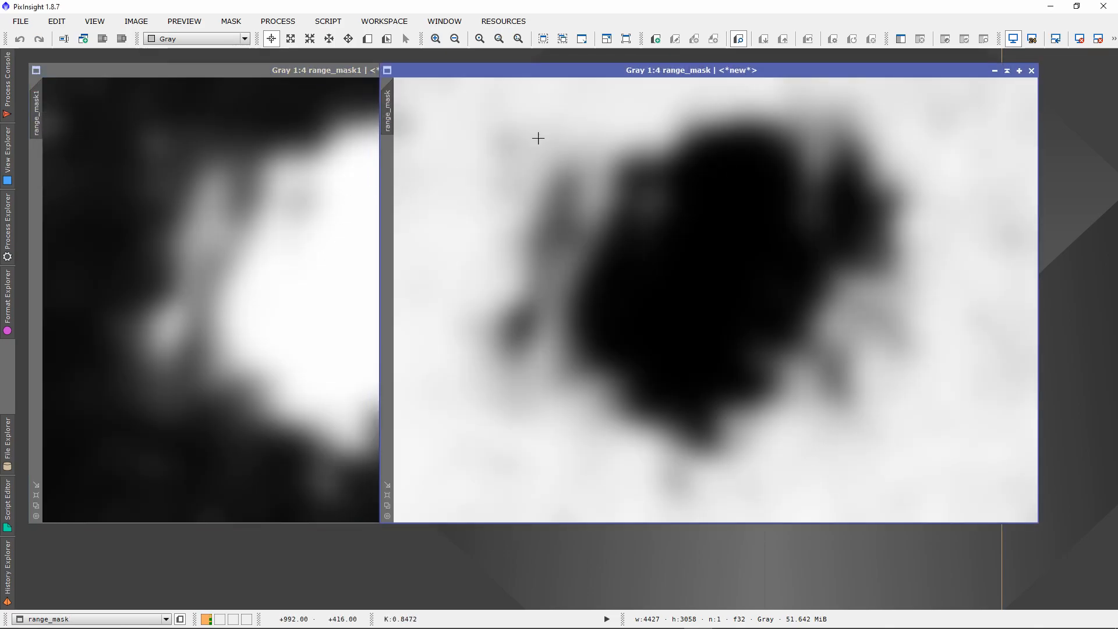
Lay range_mask over range_mask1 and invert the range_mask image.
left_click_drag(615, 76, 371, 95)
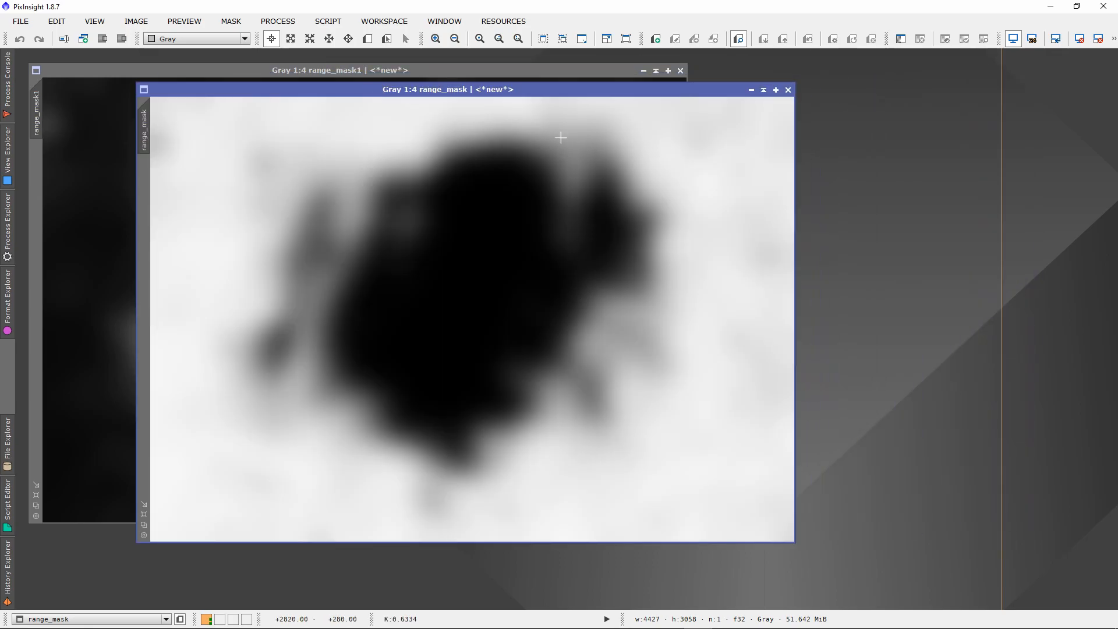
left_click_drag(564, 90, 444, 71)
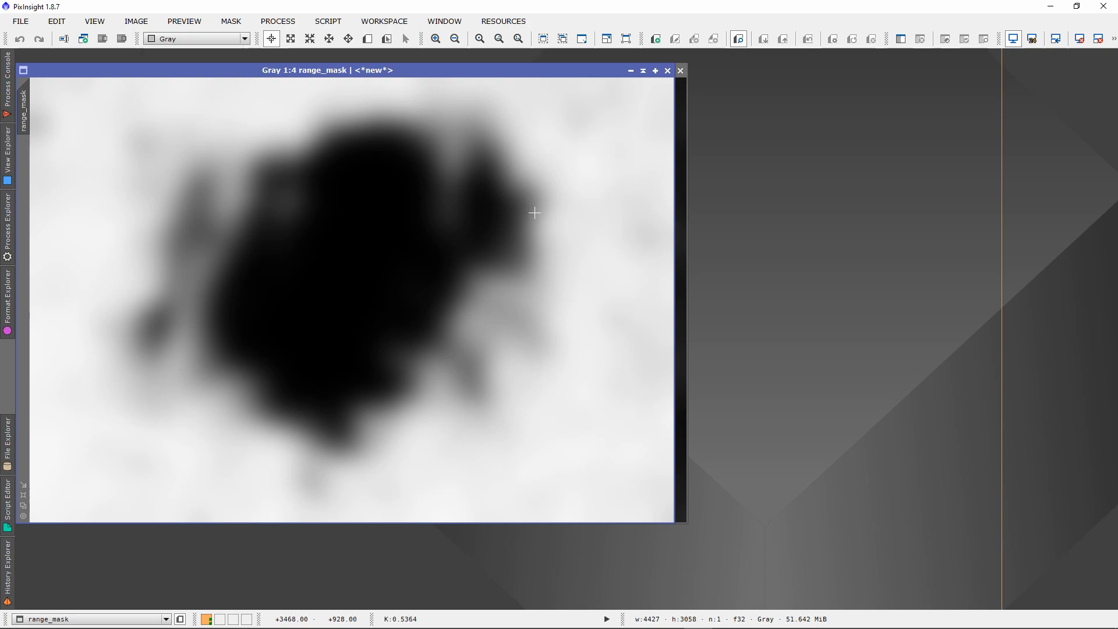
key("ctrl+i")
Compare the inverted range_mask with range_mask1 by arranging their windows side by side and overlapping.
left_click_drag(476, 70, 865, 86)
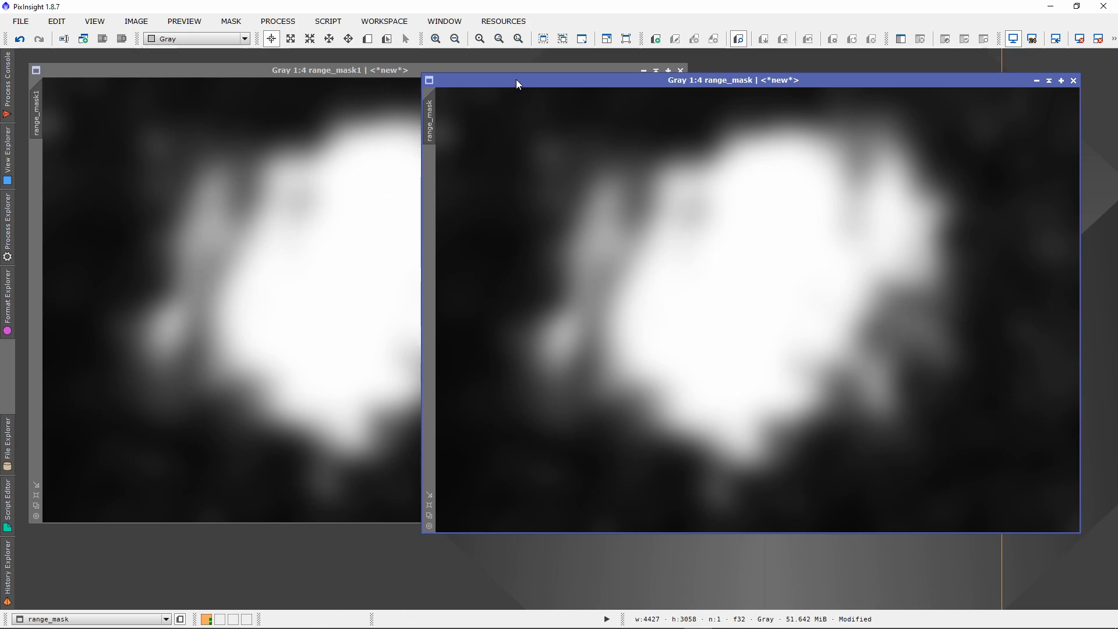
left_click_drag(516, 83, 468, 83)
left_click_drag(259, 71, 333, 71)
left_click_drag(850, 90, 773, 79)
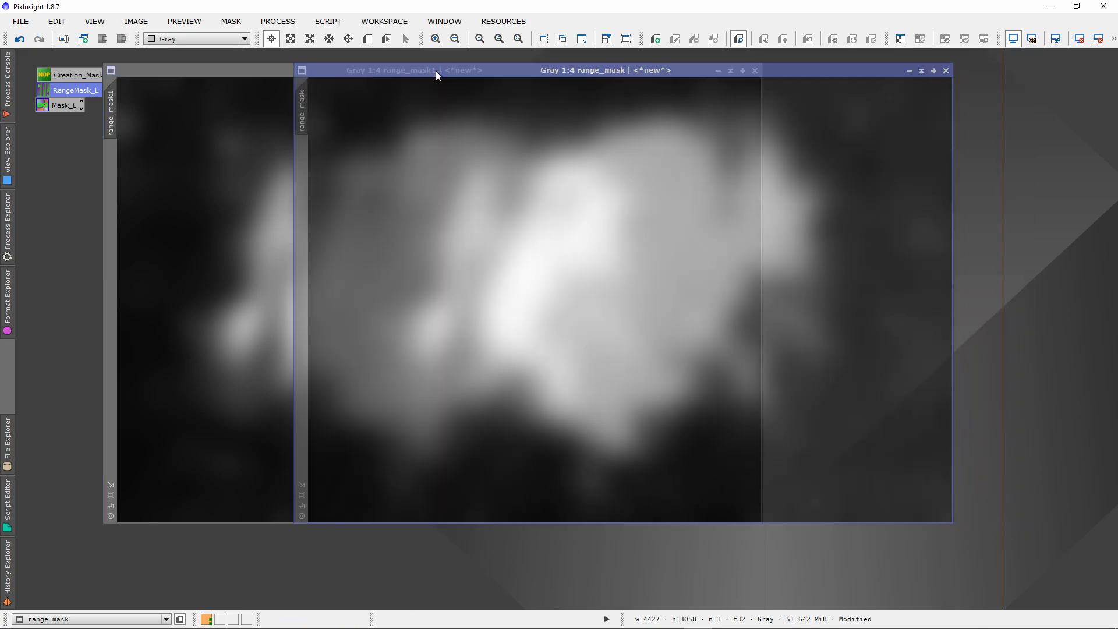
left_click_drag(436, 72, 463, 81)
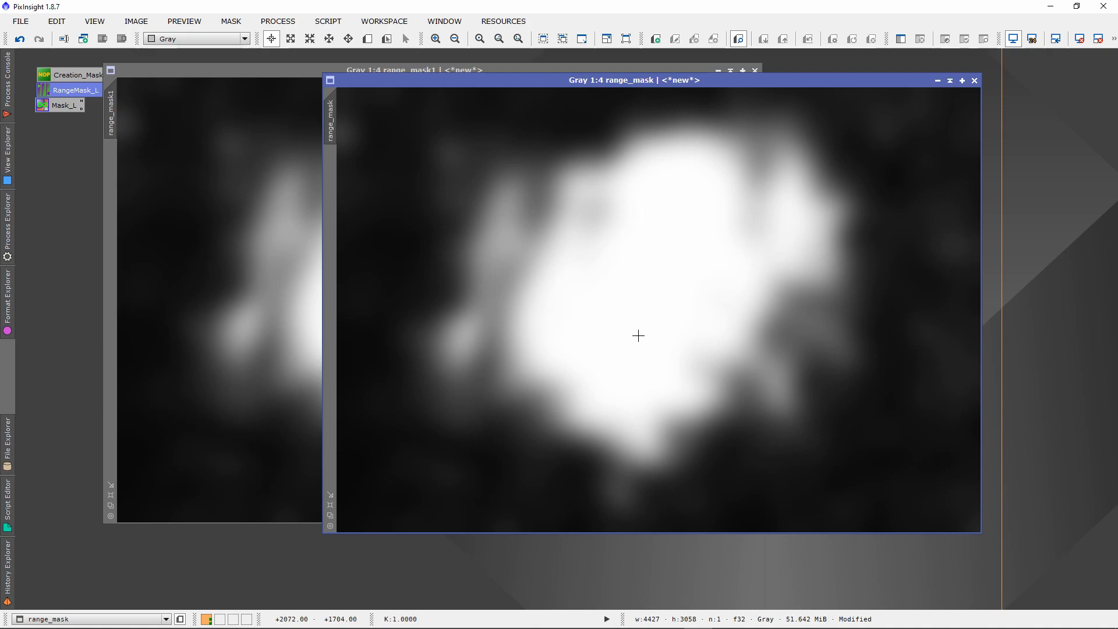
left_click_drag(542, 87, 477, 77)
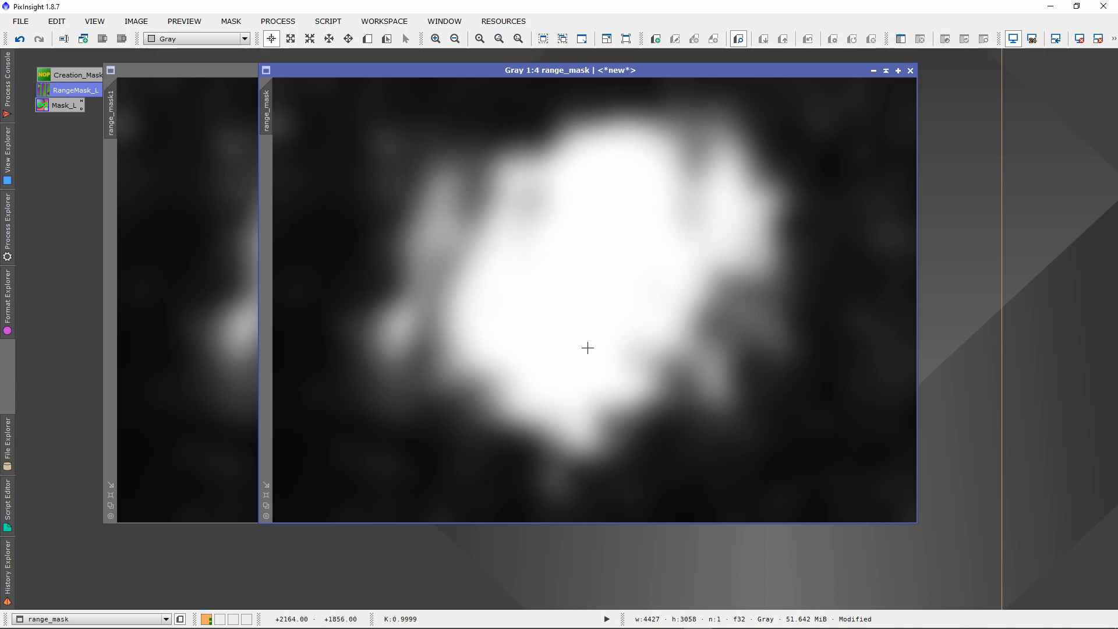
left_click_drag(450, 70, 495, 100)
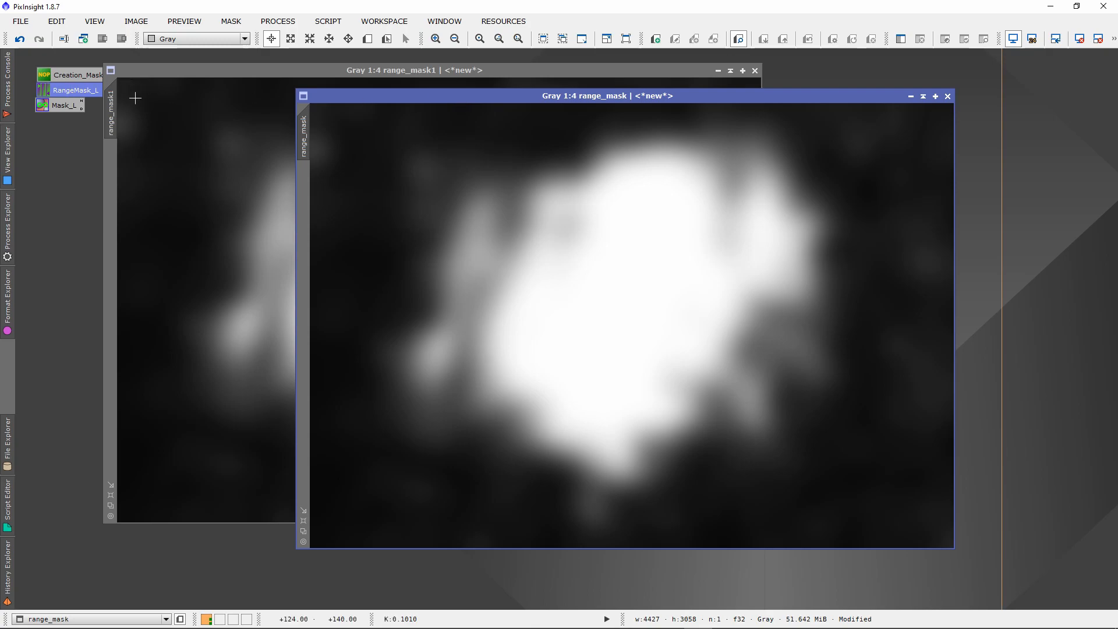
left_click_drag(500, 96, 487, 81)
left_click_drag(665, 79, 762, 88)
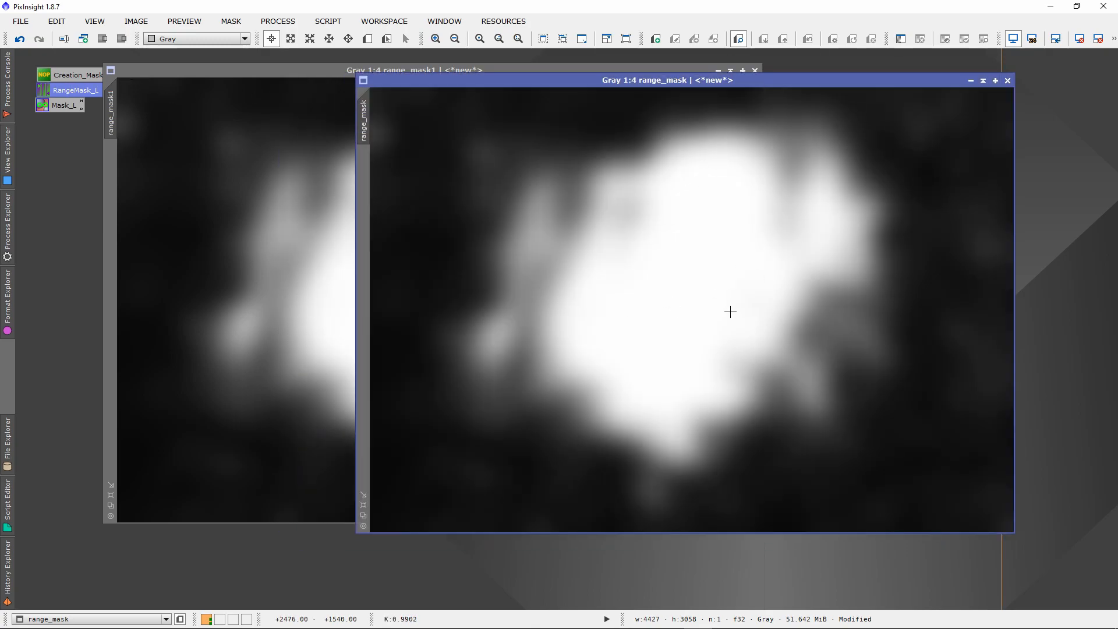
Invert range_mask again, lay it over range_mask1, and invert it back.
key("ctrl+i")
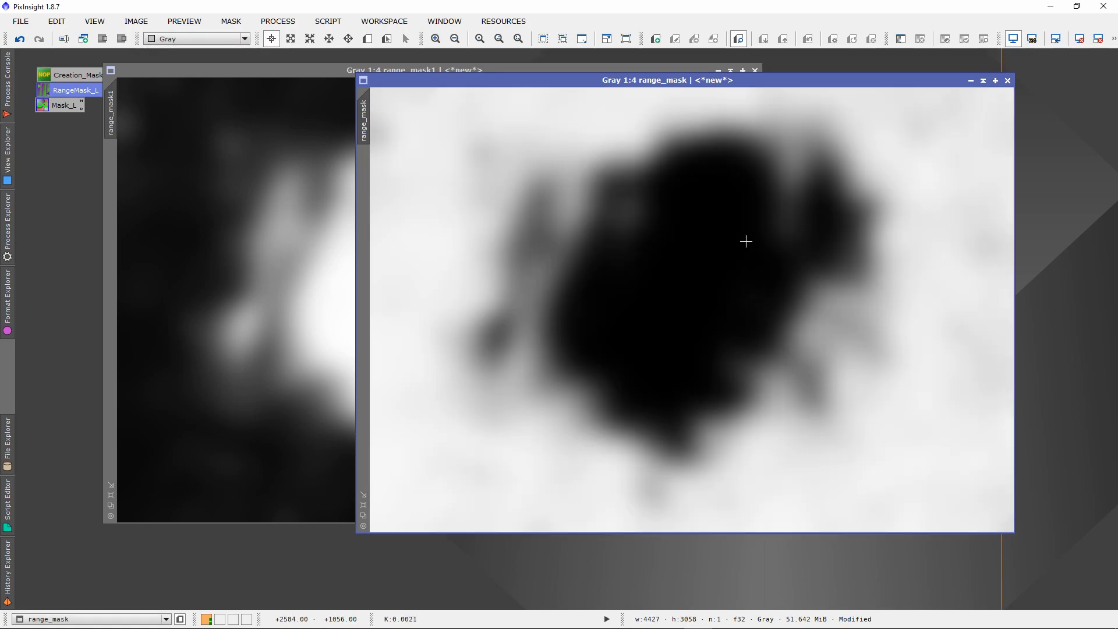
left_click_drag(846, 75, 563, 77)
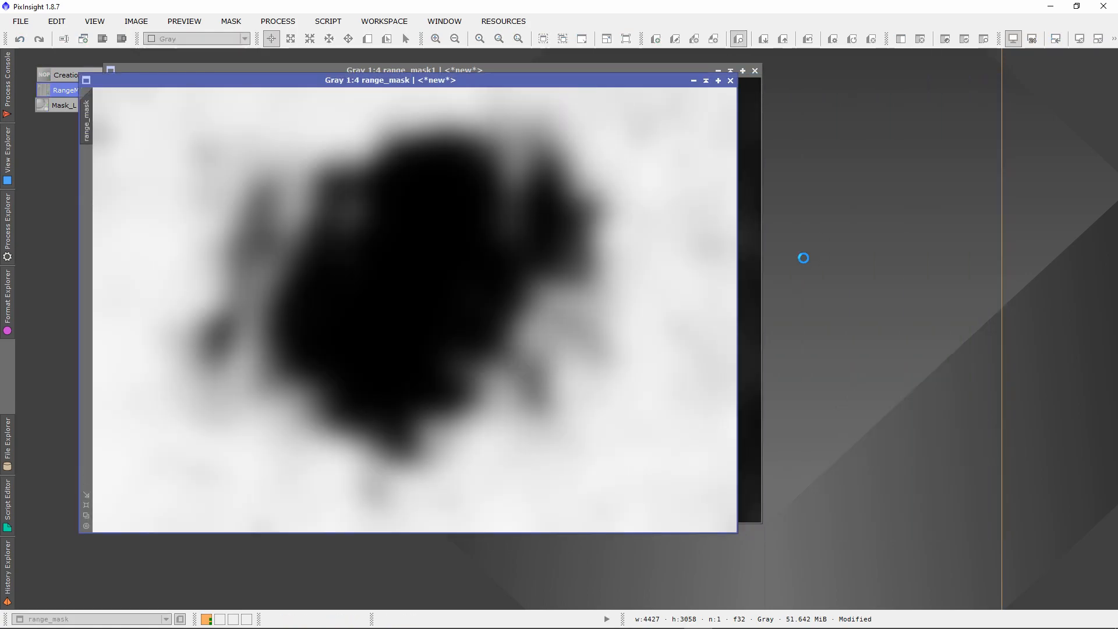
key("ctrl+i")
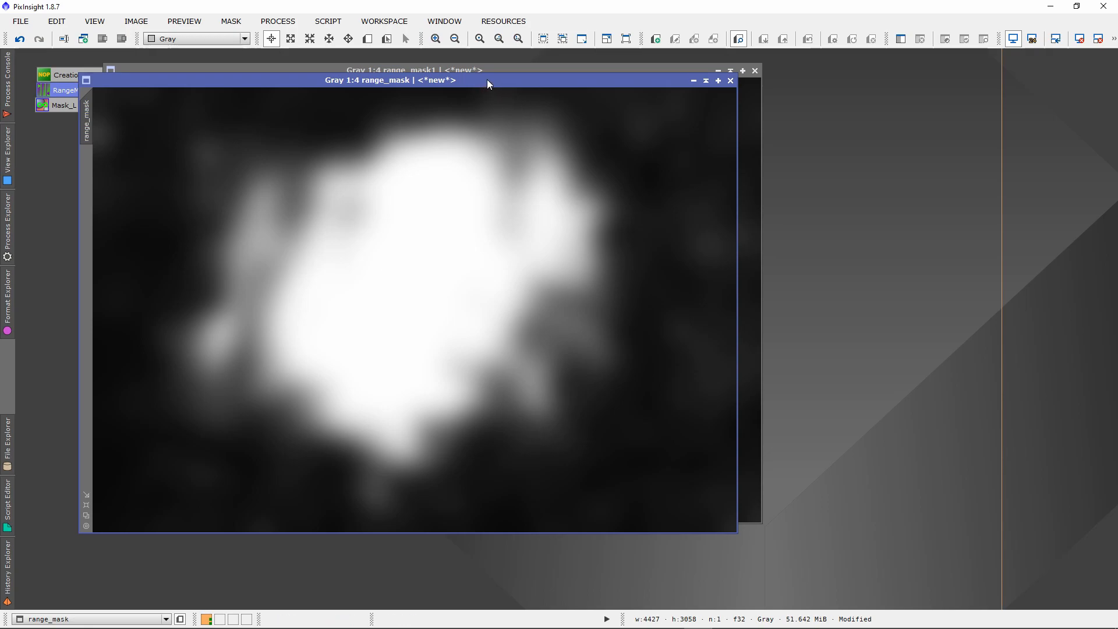
Rearrange both masks, try a lower limit of 0.16 in the saved RangeMask_L RangeSelection, and close it.
left_click_drag(483, 79, 641, 80)
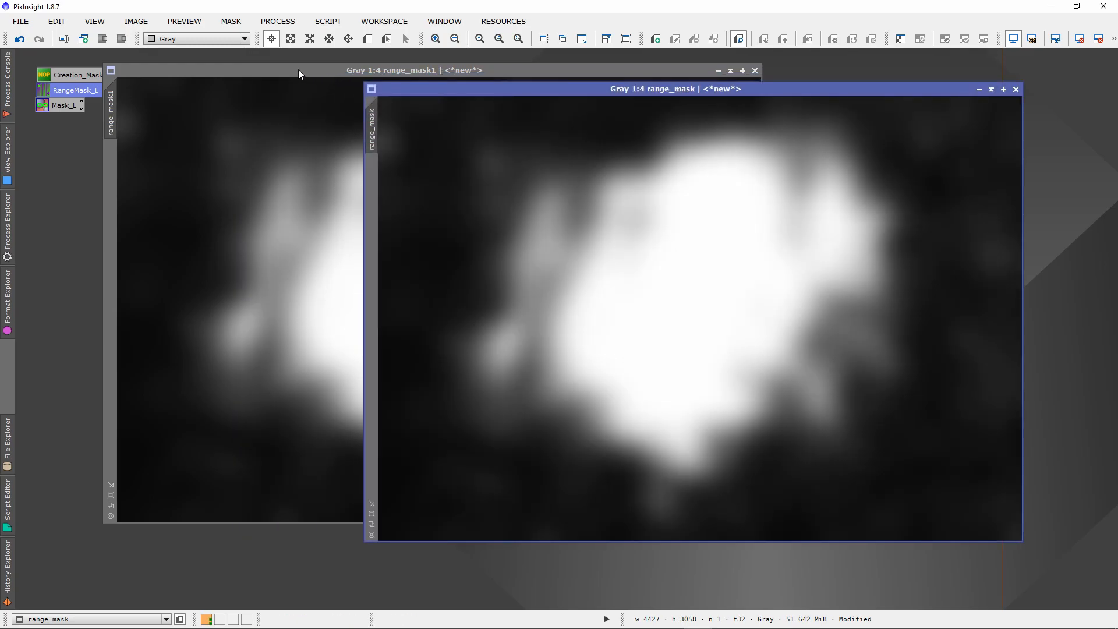
left_click_drag(298, 68, 329, 71)
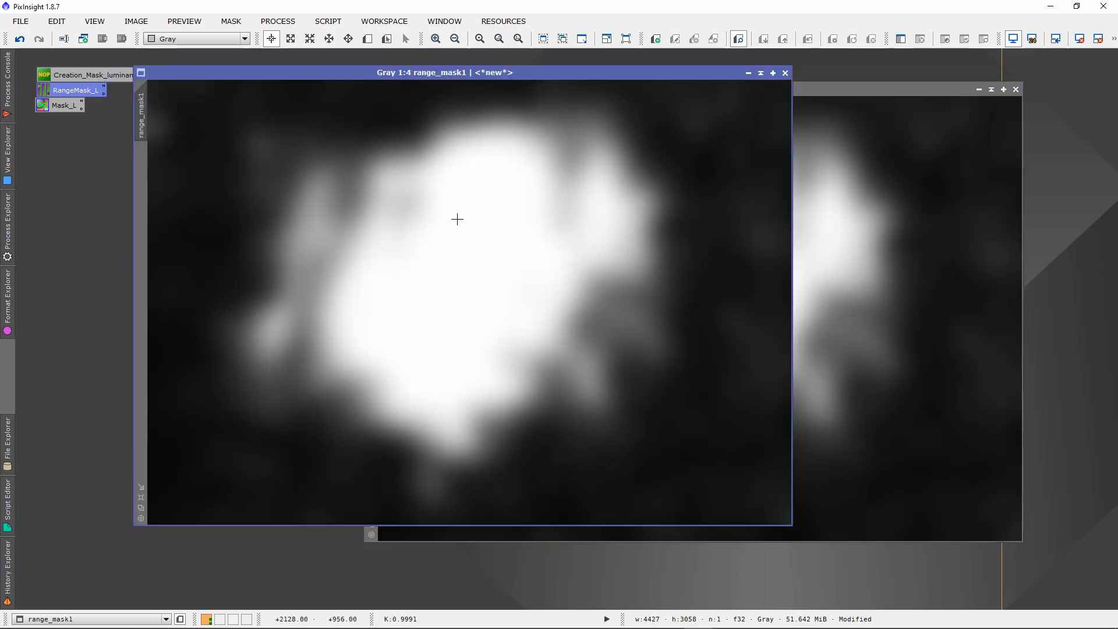
left_click_drag(829, 92, 858, 83)
left_click_drag(302, 72, 370, 82)
double_click(70, 90)
left_click_drag(650, 188, 644, 187)
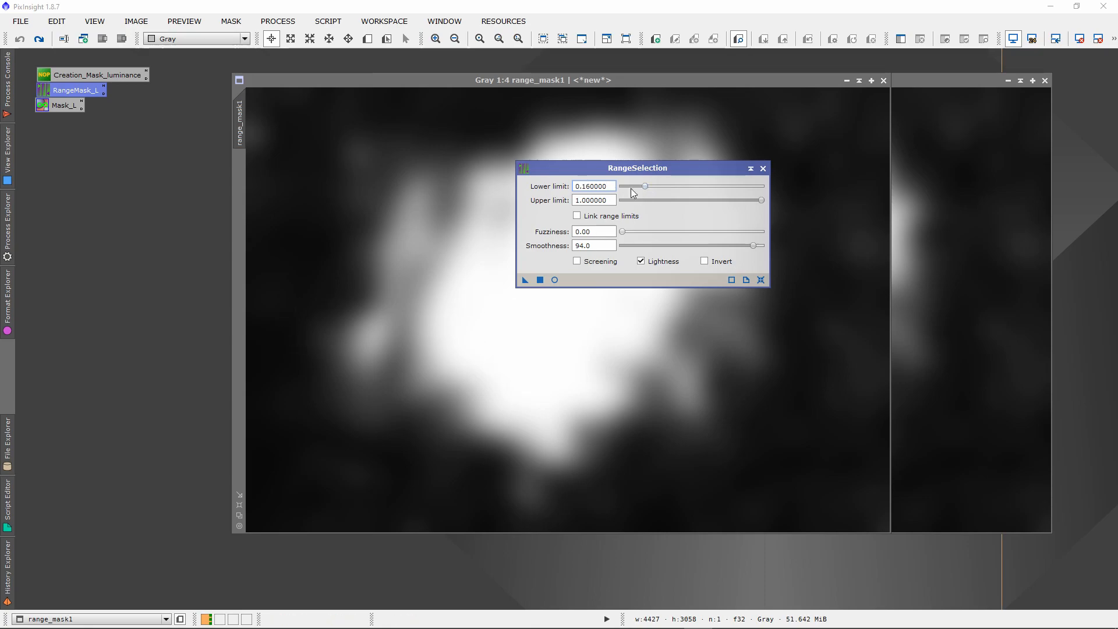
left_click(763, 169)
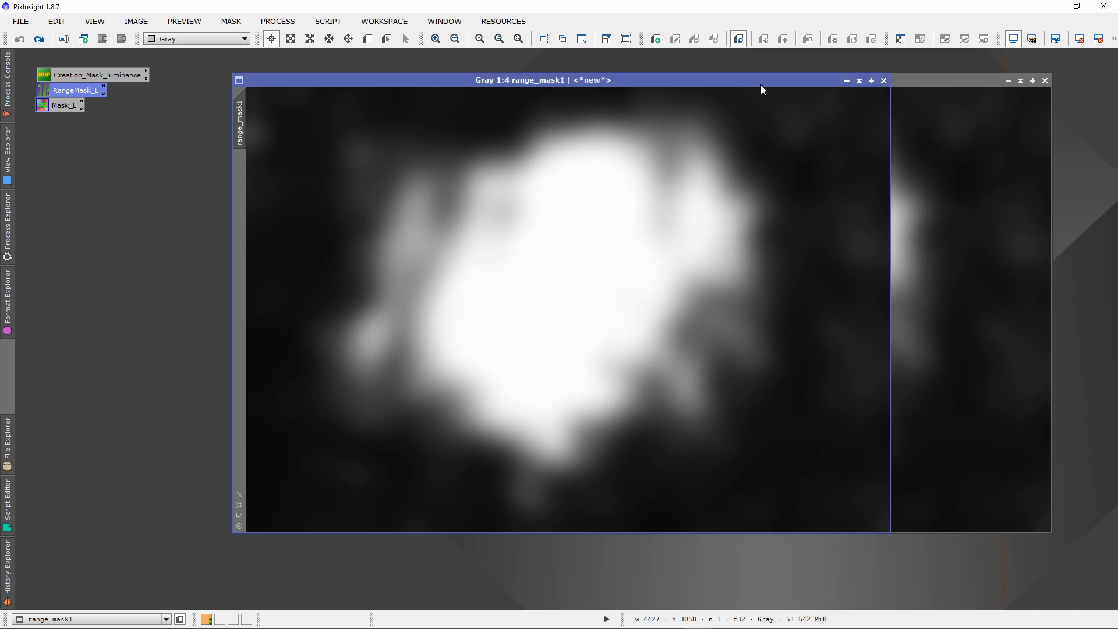
Reposition range_mask1 against range_mask to compare the two range masks.
left_click_drag(761, 83, 555, 71)
left_click_drag(827, 80, 833, 80)
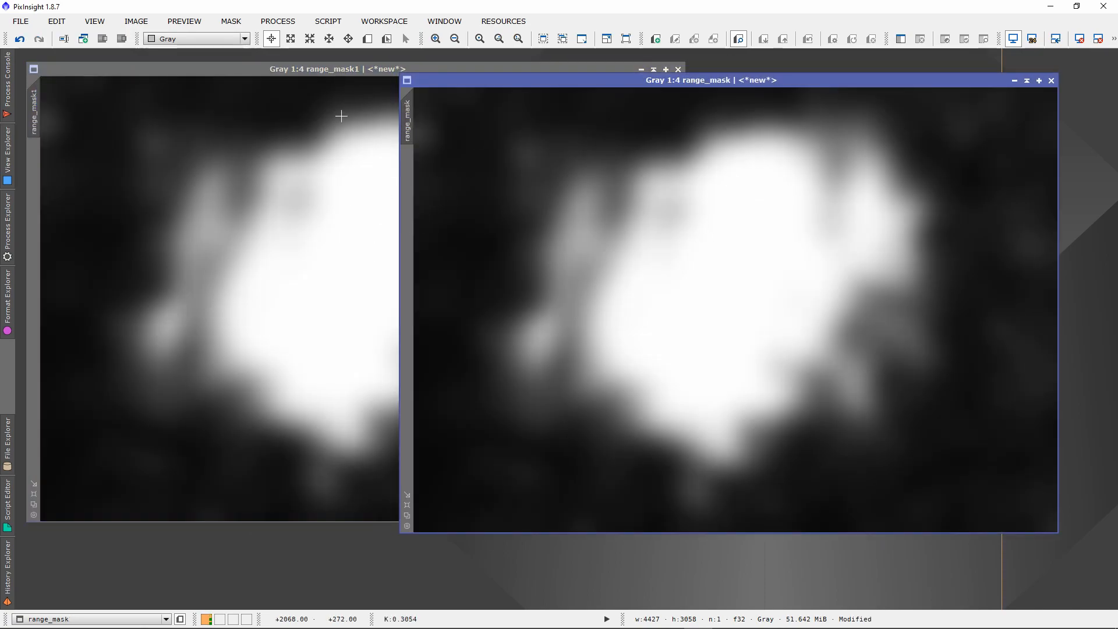
left_click_drag(366, 70, 508, 81)
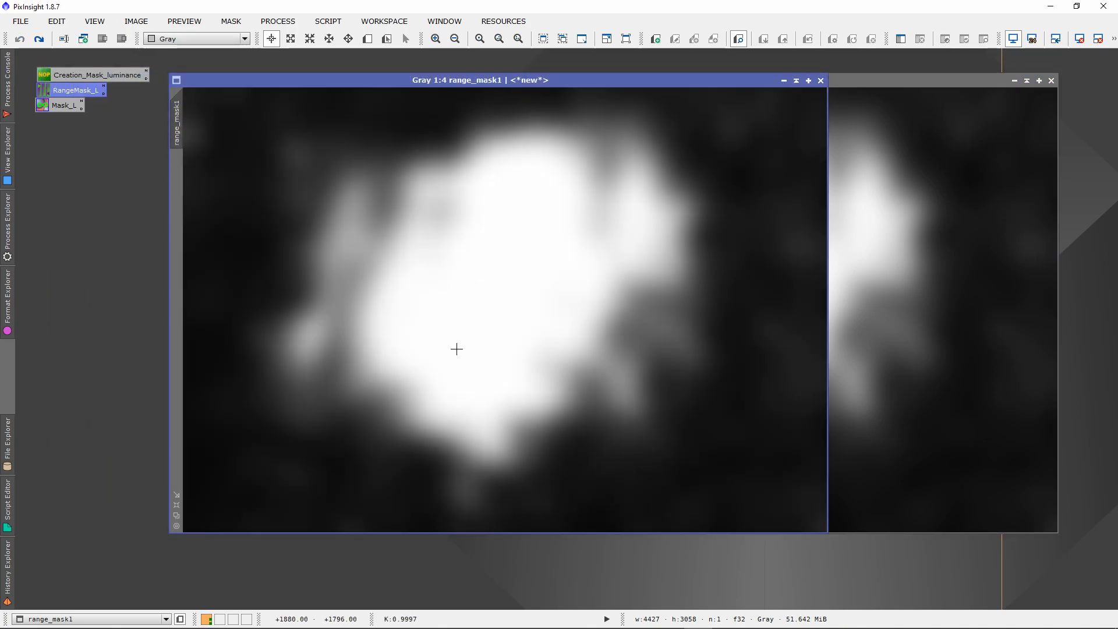